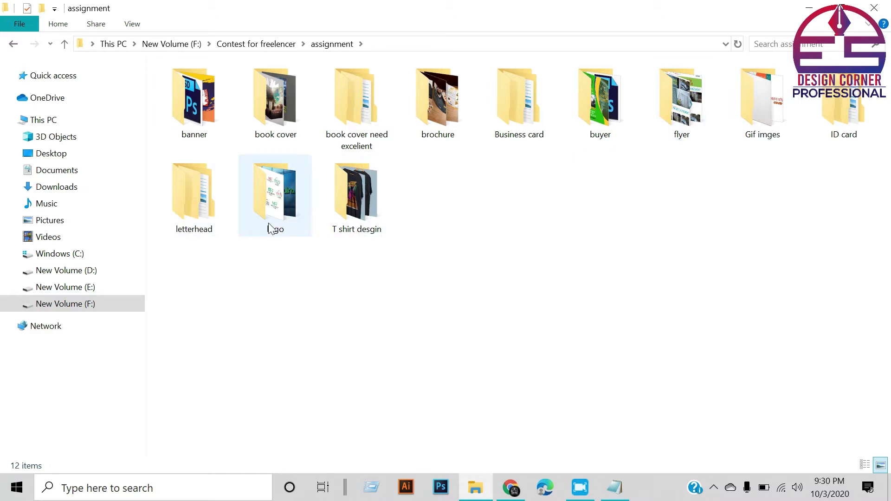
Step: Switch to Notepad and examine the gig promotion text: its headline, Fiverr hire-me line with link, and hashtag list
{"action": "left_click", "coordinate": [809, 8]}
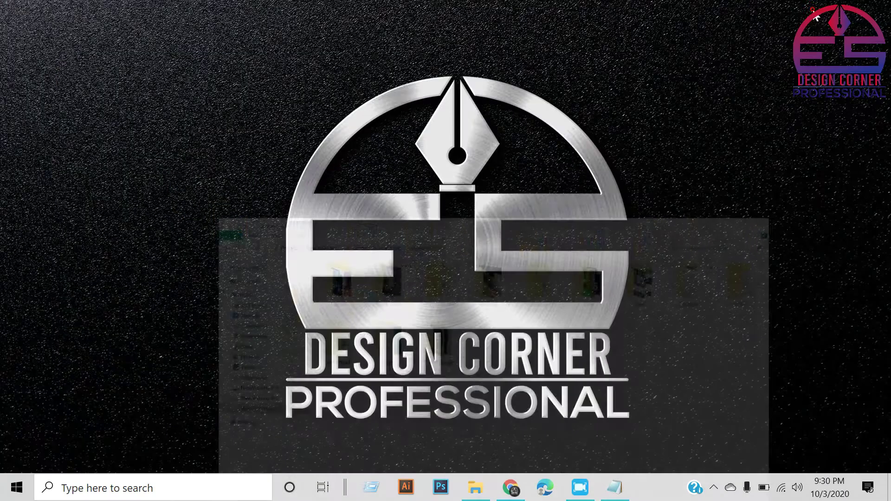
{"action": "left_click", "coordinate": [616, 487]}
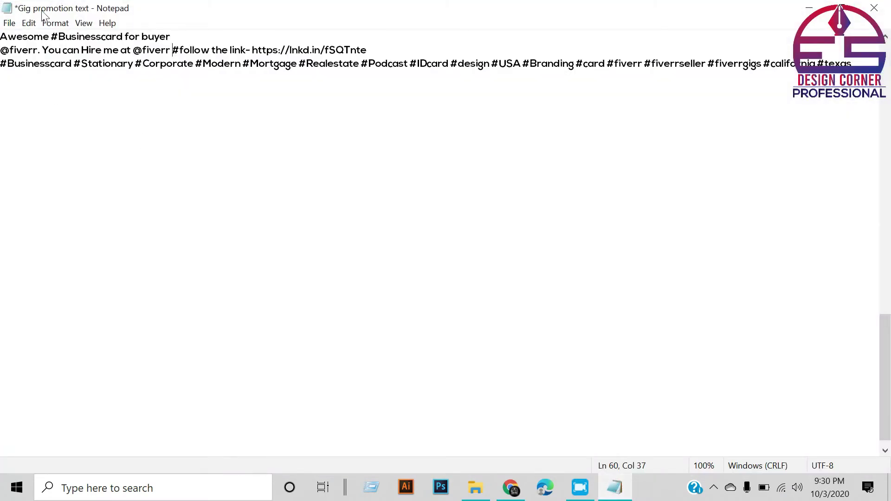
{"action": "left_click_drag", "start_coordinate": [2, 40], "coordinate": [854, 64]}
{"action": "left_click", "coordinate": [1, 114]}
{"action": "left_click_drag", "start_coordinate": [2, 37], "coordinate": [174, 33]}
{"action": "left_click_drag", "start_coordinate": [4, 52], "coordinate": [369, 48]}
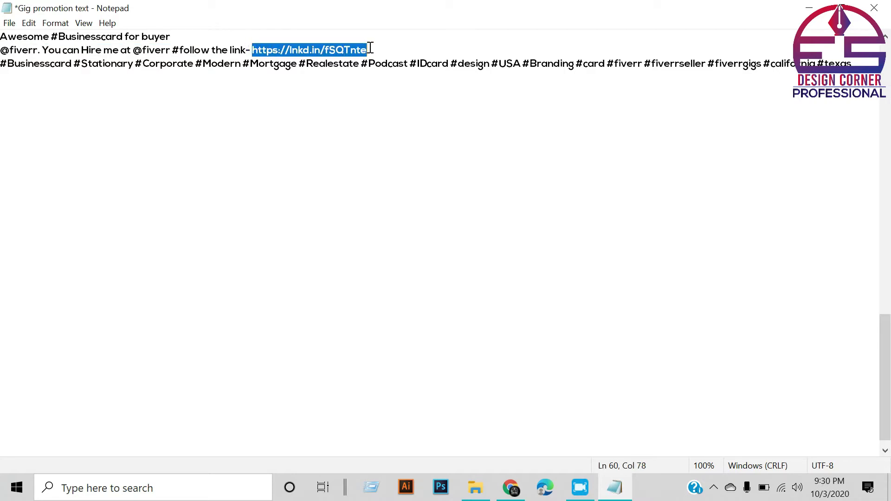
{"action": "left_click", "coordinate": [370, 48]}
{"action": "left_click_drag", "start_coordinate": [2, 64], "coordinate": [520, 85]}
{"action": "left_click_drag", "start_coordinate": [835, 76], "coordinate": [854, 64]}
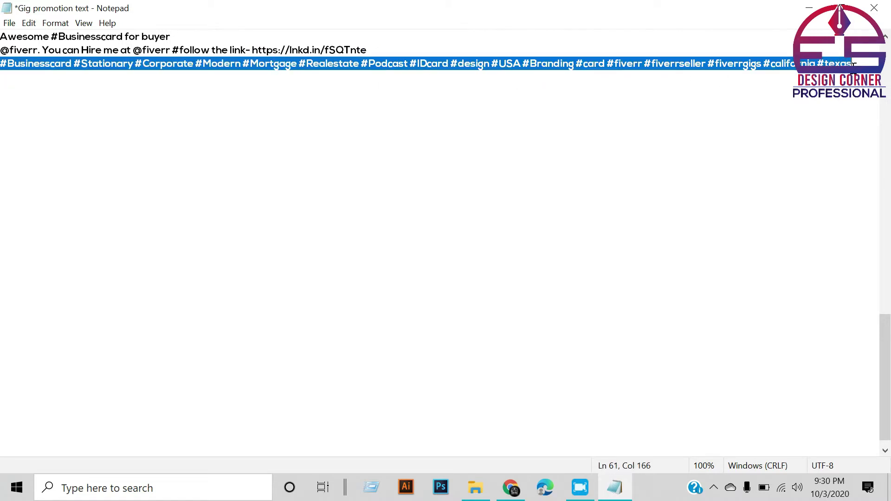
{"action": "left_click", "coordinate": [757, 96]}
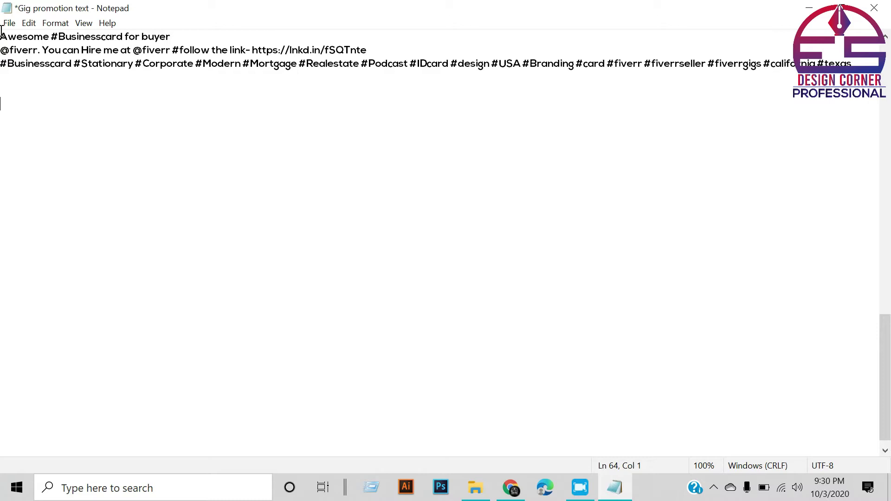
{"action": "left_click", "coordinate": [805, 8]}
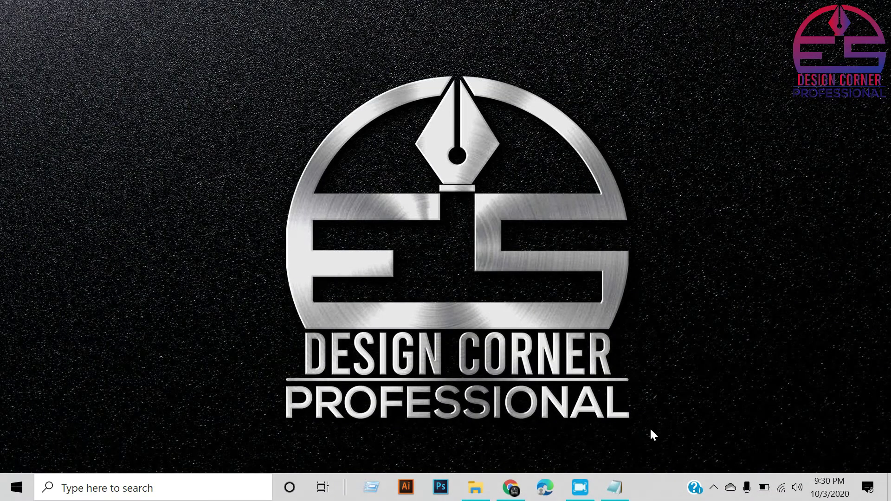
Step: Switch to Chrome and look through the active gigs and their statistics on the Fiverr Gigs page
{"action": "left_click", "coordinate": [514, 492]}
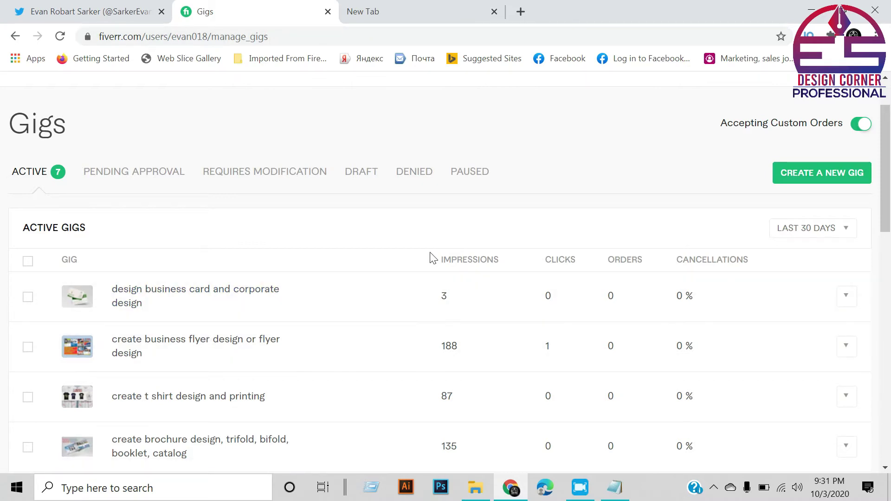
{"action": "scroll", "coordinate": [432, 312], "scroll_direction": "down", "scroll_amount": 1}
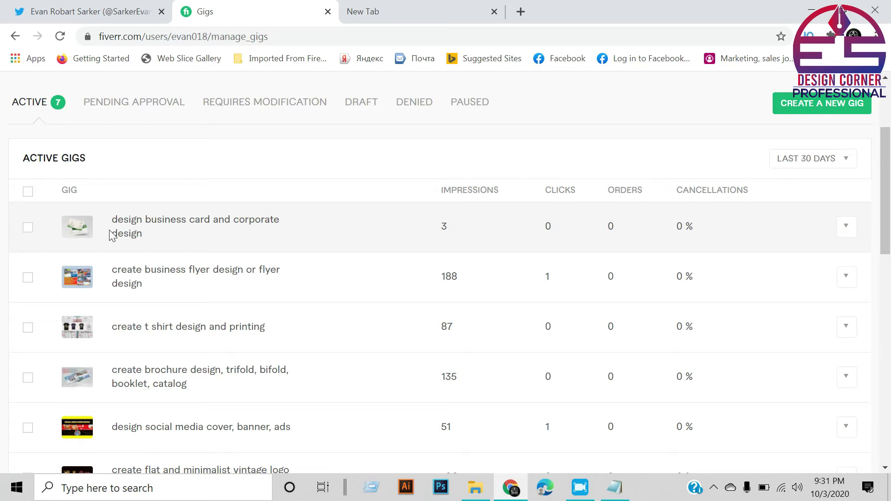
{"action": "scroll", "coordinate": [318, 299], "scroll_direction": "up", "scroll_amount": 3}
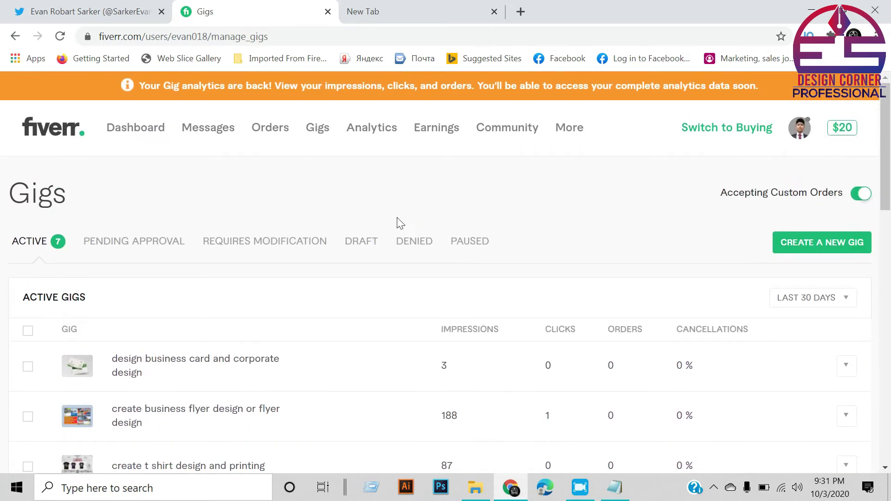
{"action": "scroll", "coordinate": [396, 223], "scroll_direction": "down", "scroll_amount": 4}
{"action": "scroll", "coordinate": [155, 245], "scroll_direction": "up", "scroll_amount": 2}
{"action": "scroll", "coordinate": [350, 161], "scroll_direction": "up", "scroll_amount": 1}
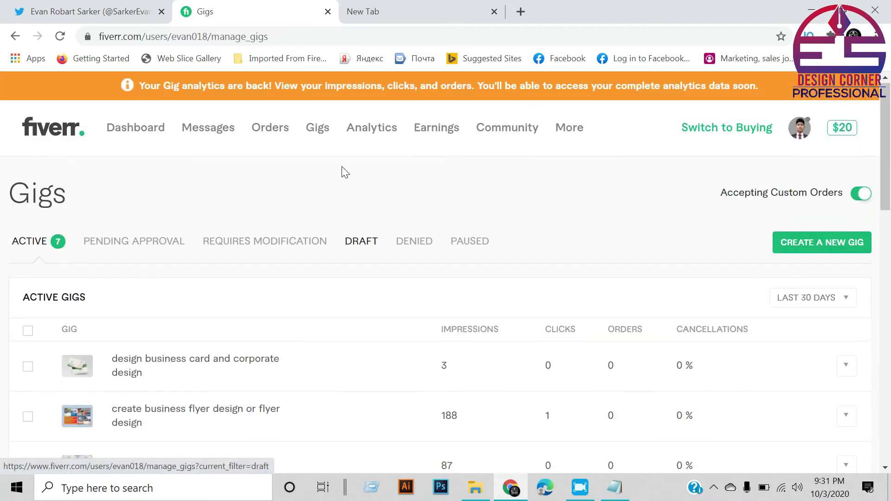
{"action": "scroll", "coordinate": [249, 300], "scroll_direction": "down", "scroll_amount": 3}
{"action": "scroll", "coordinate": [124, 230], "scroll_direction": "down", "scroll_amount": 4}
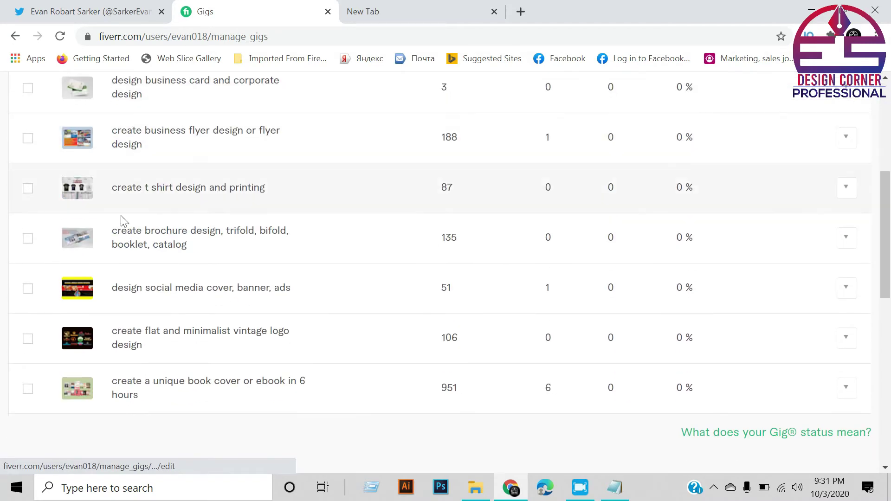
{"action": "scroll", "coordinate": [137, 348], "scroll_direction": "up", "scroll_amount": 3}
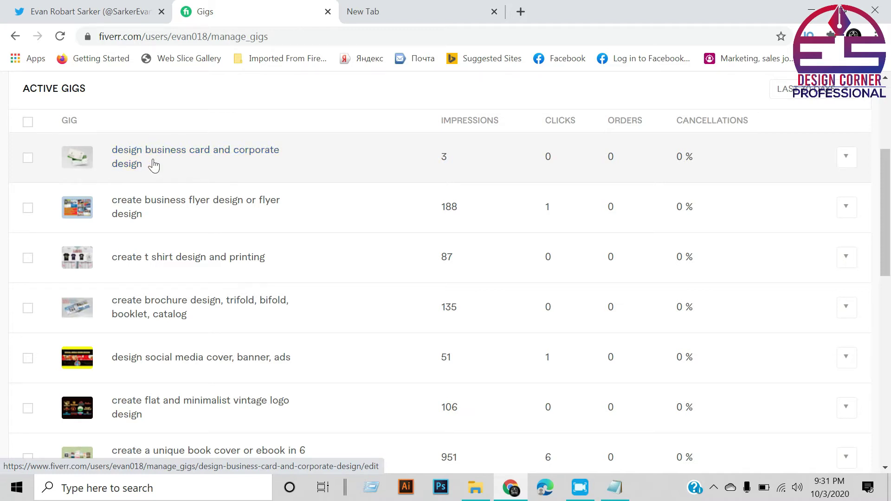
{"action": "scroll", "coordinate": [812, 181], "scroll_direction": "up", "scroll_amount": 2}
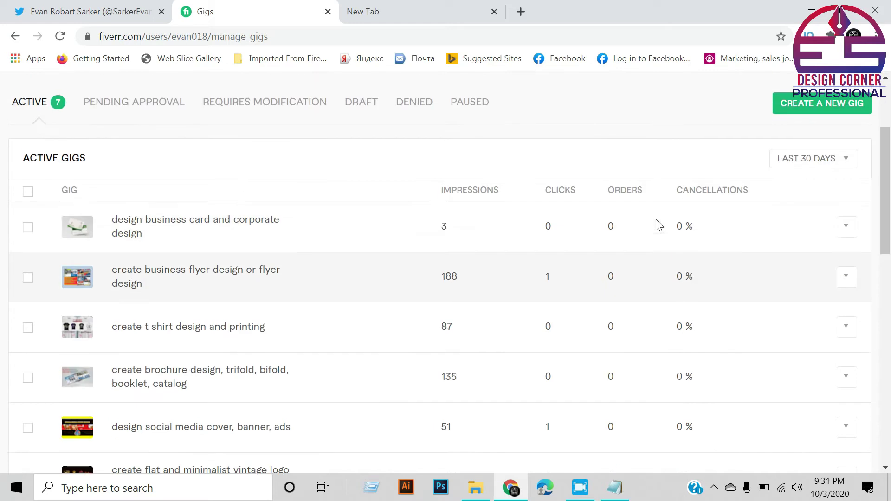
Step: Share the "design business card and corporate design" gig to Facebook and widen the share window, ready for a message
{"action": "left_click", "coordinate": [846, 228]}
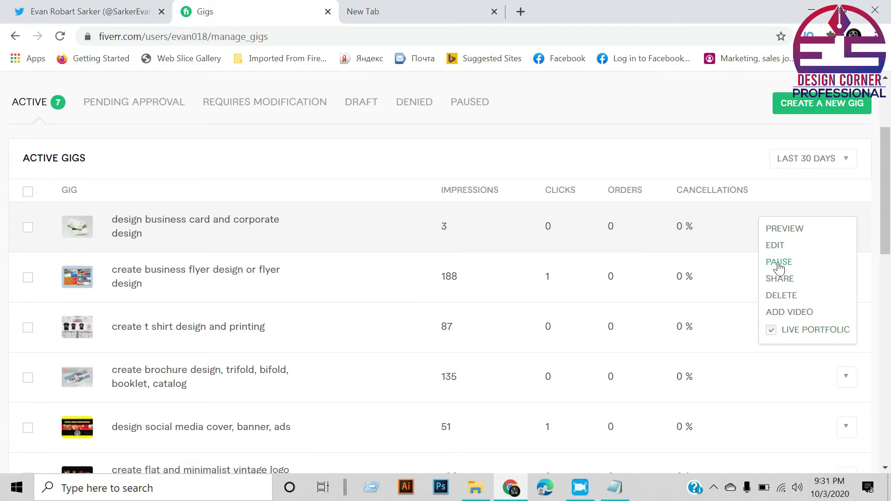
{"action": "left_click", "coordinate": [779, 280]}
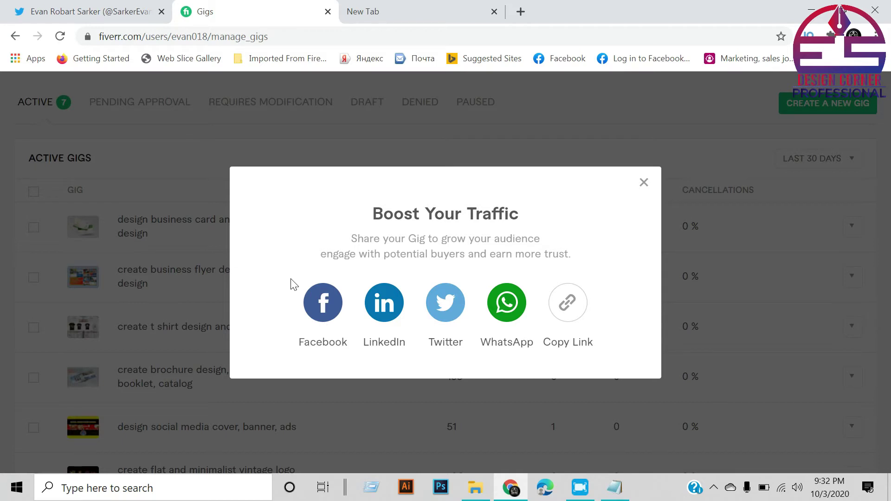
{"action": "left_click", "coordinate": [322, 309]}
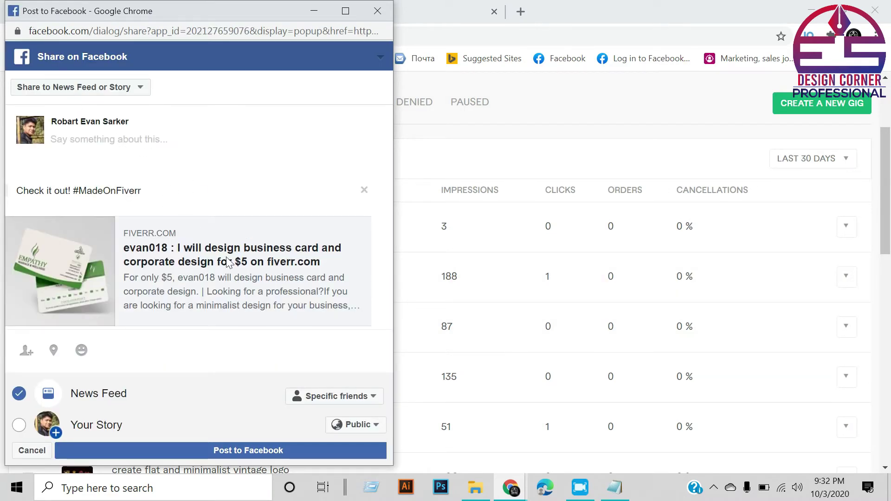
{"action": "left_click_drag", "start_coordinate": [393, 245], "coordinate": [515, 249]}
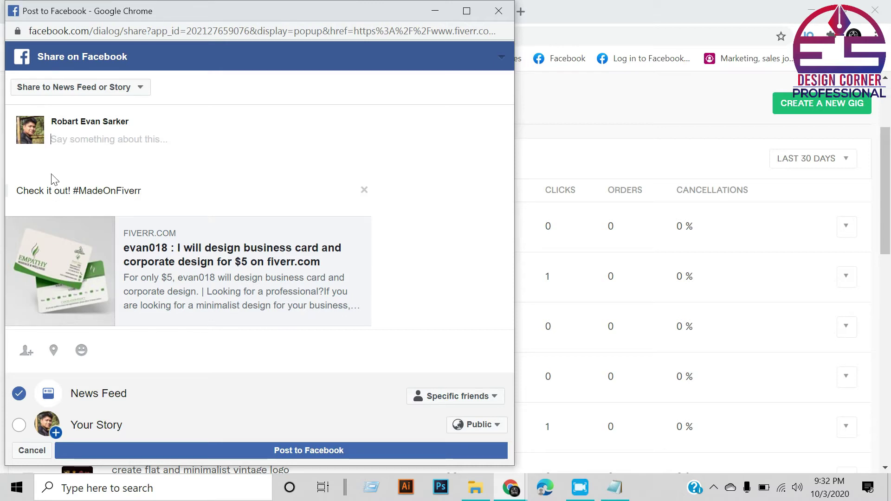
{"action": "left_click", "coordinate": [60, 139]}
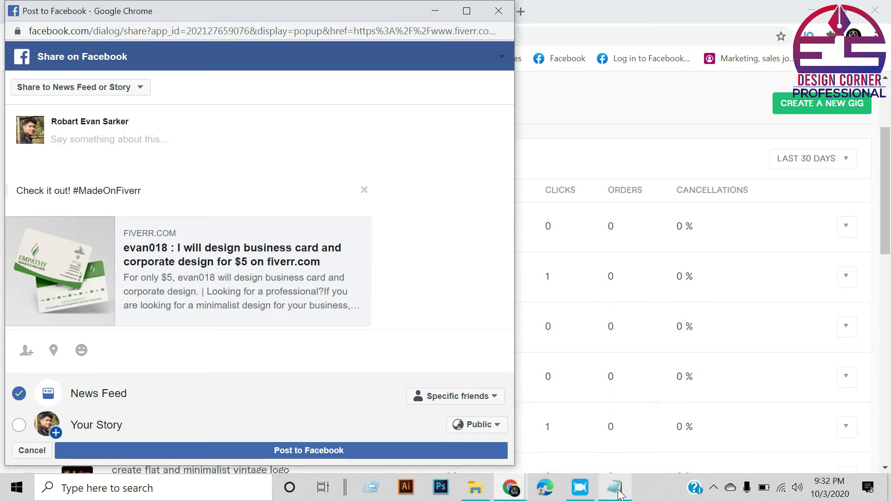
Step: Copy the three-line business card promotion text from the Notepad file and paste it as the Facebook post's message
{"action": "mouse_move", "coordinate": [615, 487]}
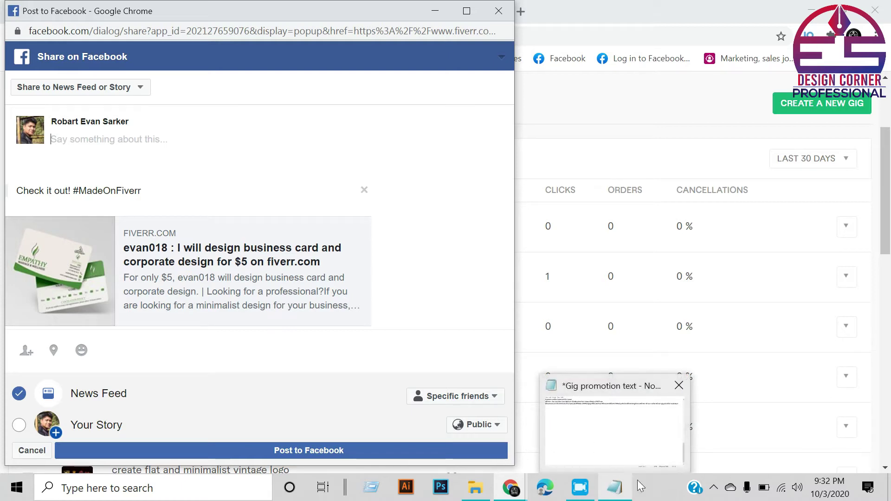
{"action": "left_click", "coordinate": [614, 487]}
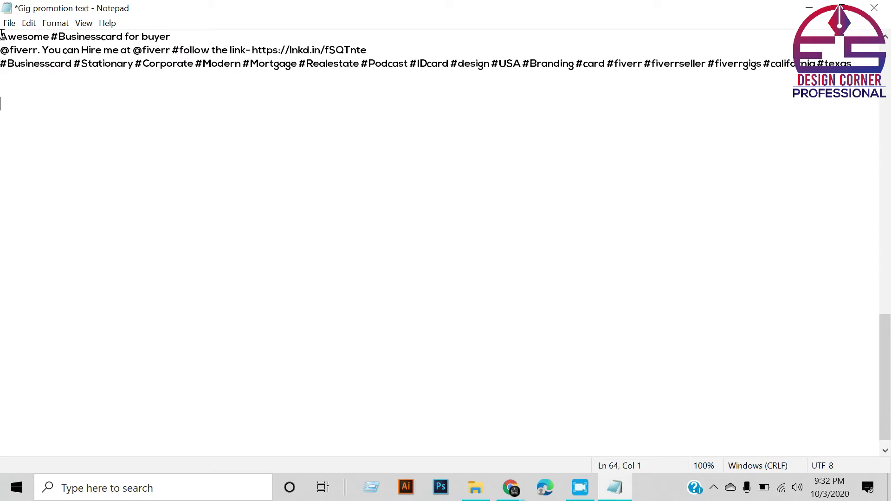
{"action": "left_click_drag", "start_coordinate": [2, 36], "coordinate": [853, 63]}
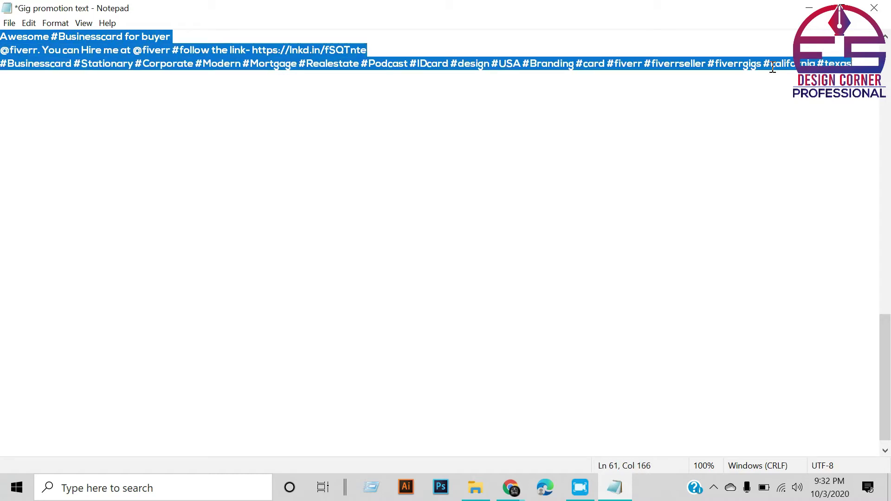
{"action": "right_click", "coordinate": [770, 67]}
{"action": "left_click", "coordinate": [750, 108]}
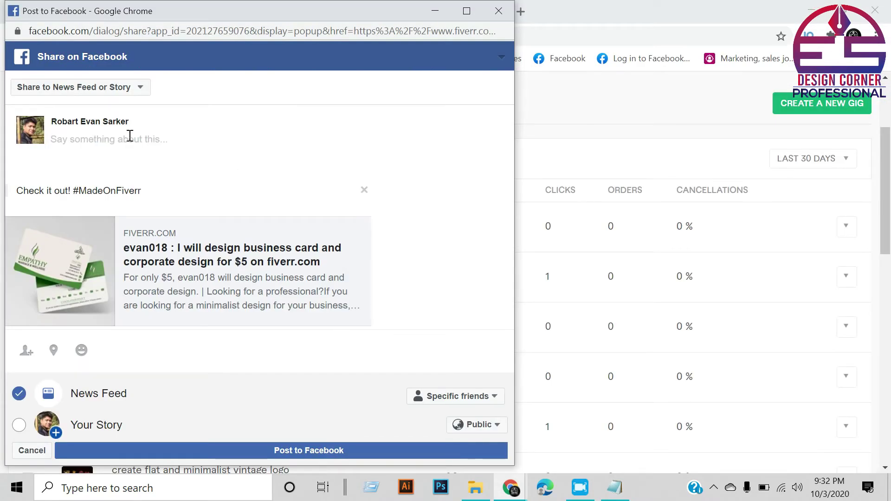
{"action": "left_click", "coordinate": [92, 148]}
{"action": "right_click", "coordinate": [86, 142]}
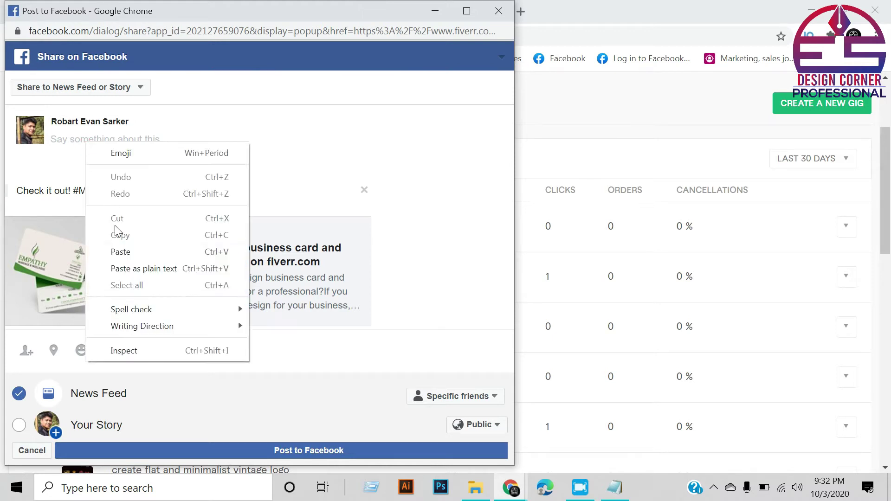
{"action": "left_click", "coordinate": [121, 252]}
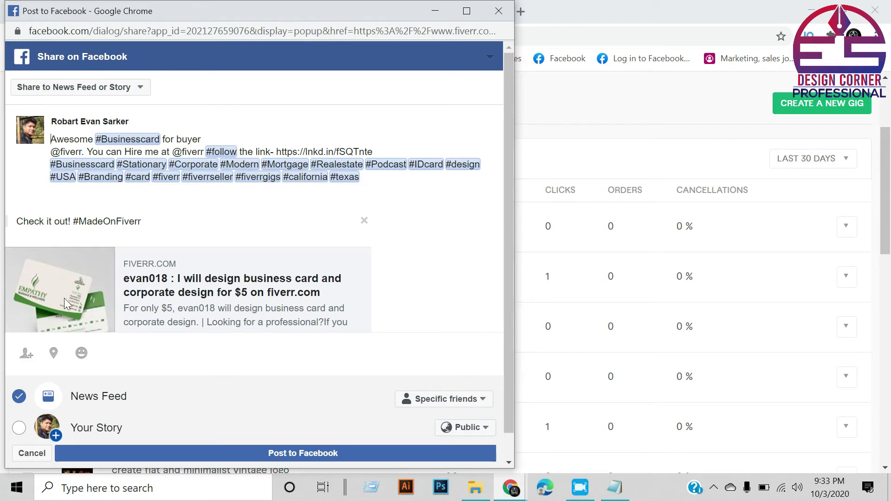
Step: Examine the link and the hashtag lines in the pasted Facebook post message
{"action": "scroll", "coordinate": [93, 297], "scroll_direction": "down", "scroll_amount": 1}
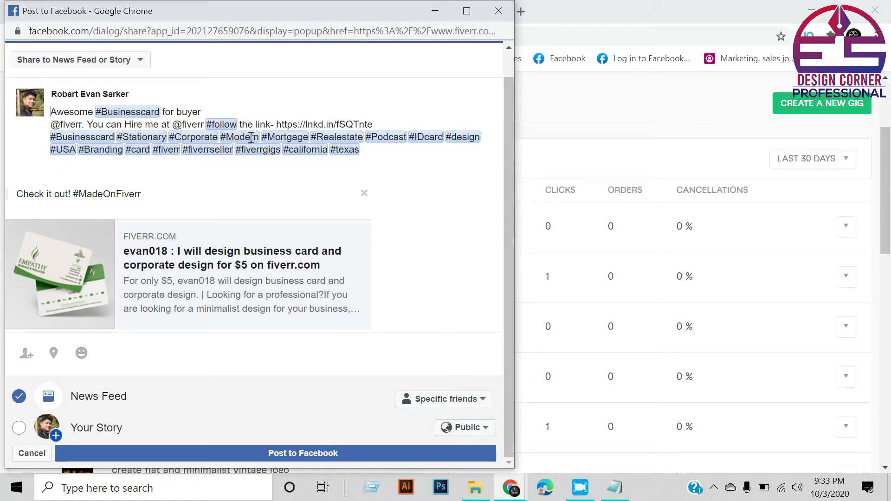
{"action": "left_click_drag", "start_coordinate": [354, 120], "coordinate": [376, 120]}
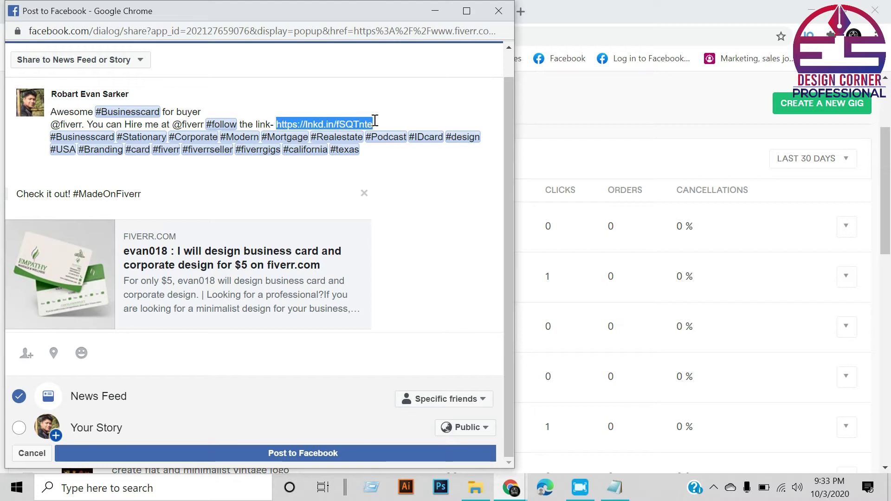
{"action": "left_click", "coordinate": [398, 121]}
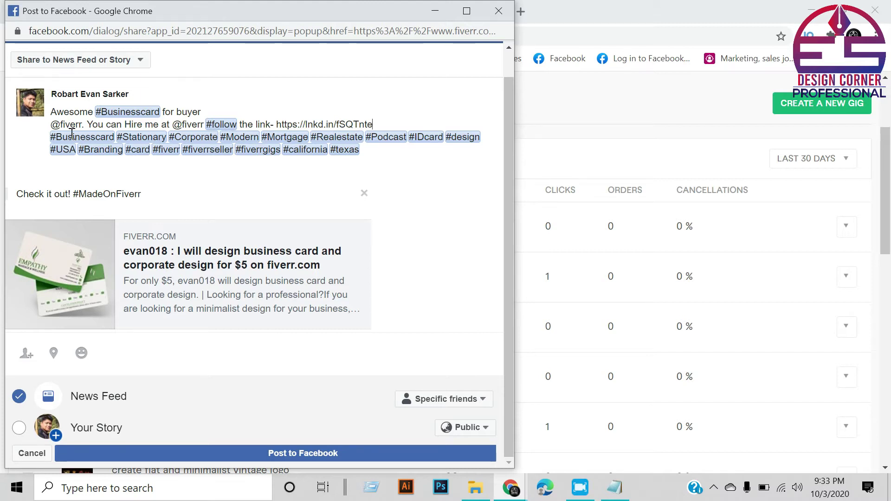
{"action": "left_click_drag", "start_coordinate": [52, 138], "coordinate": [477, 149]}
{"action": "left_click", "coordinate": [434, 161]}
{"action": "left_click_drag", "start_coordinate": [50, 138], "coordinate": [474, 152]}
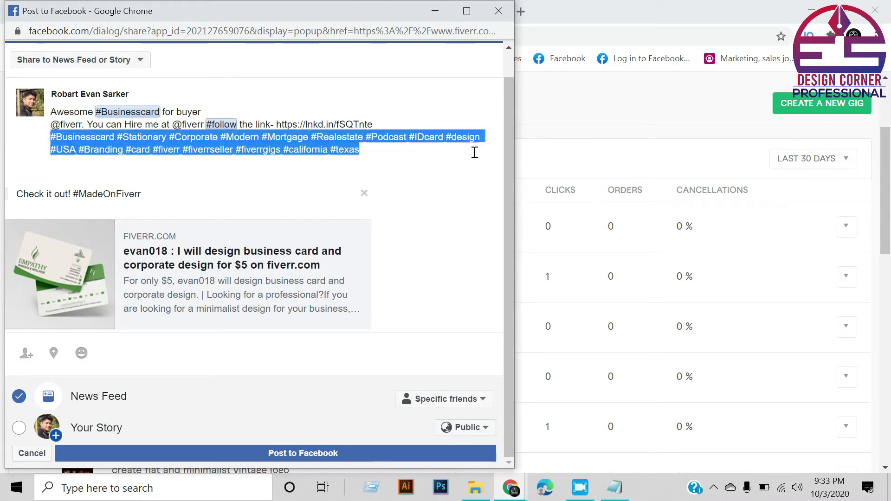
{"action": "left_click", "coordinate": [402, 155]}
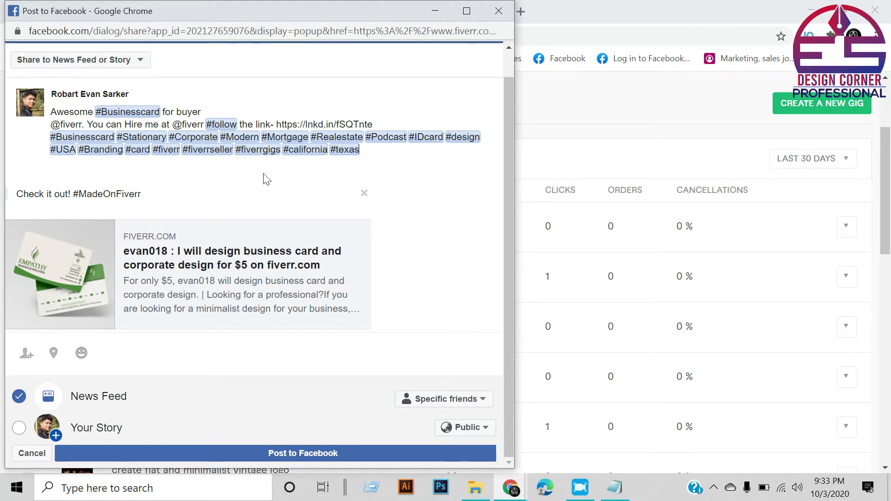
{"action": "left_click", "coordinate": [376, 146]}
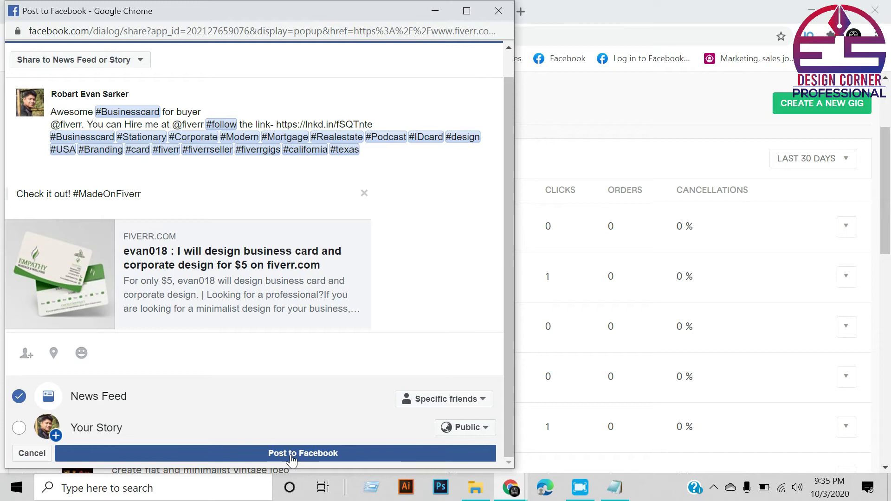
Step: Publish the business card gig post to the Facebook News Feed
{"action": "left_click", "coordinate": [327, 459]}
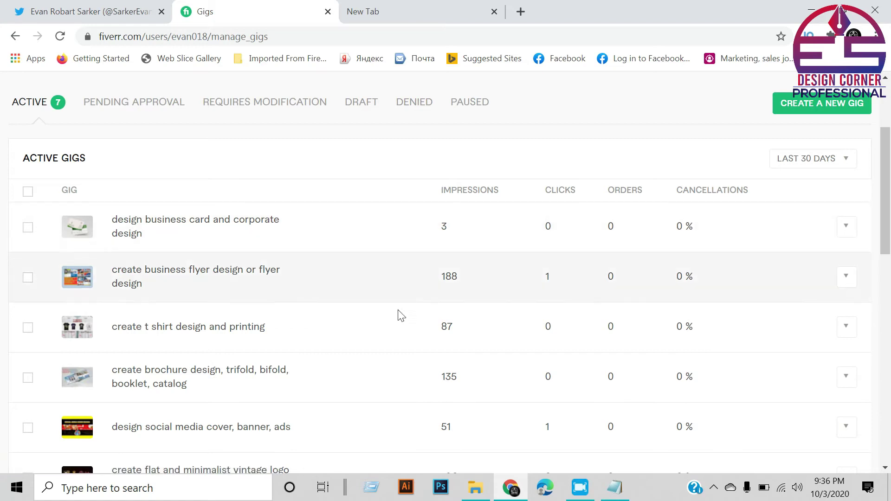
{"action": "scroll", "coordinate": [373, 341], "scroll_direction": "up", "scroll_amount": 2}
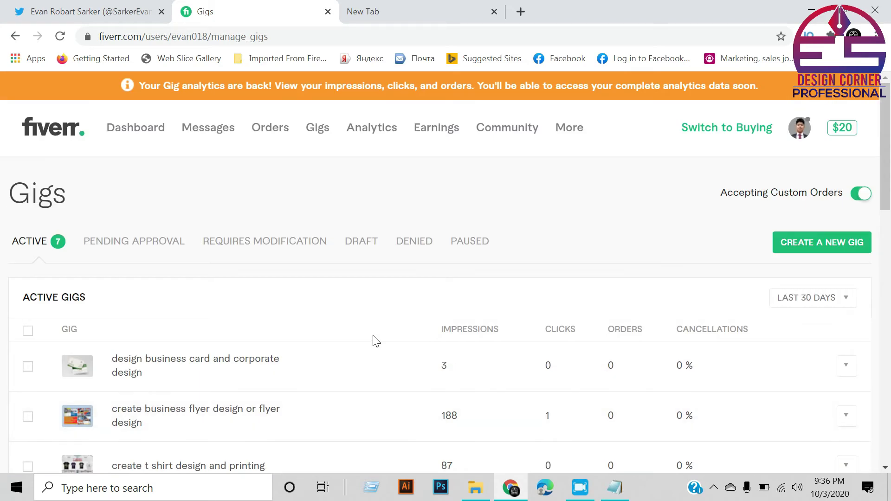
{"action": "scroll", "coordinate": [372, 339], "scroll_direction": "down", "scroll_amount": 1}
{"action": "scroll", "coordinate": [373, 338], "scroll_direction": "down", "scroll_amount": 2}
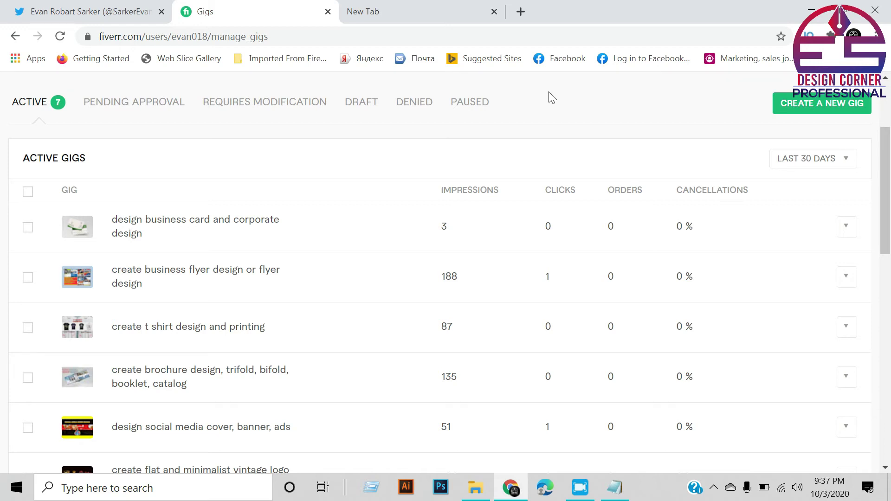
Step: Open Facebook in the empty browser tab and go to the account's own profile page
{"action": "left_click", "coordinate": [371, 12]}
{"action": "left_click", "coordinate": [423, 296]}
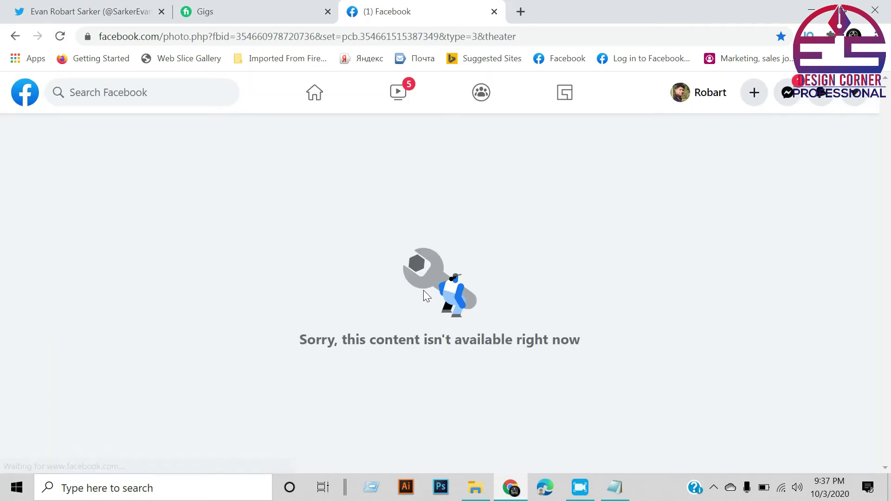
{"action": "left_click", "coordinate": [708, 92]}
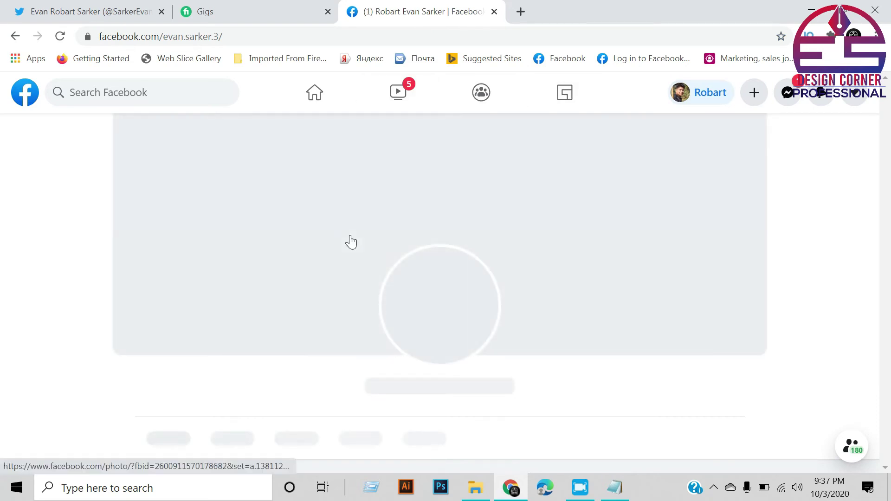
Step: Examine the published business card gig post, its hashtags and its Fiverr preview on the profile page
{"action": "scroll", "coordinate": [351, 242], "scroll_direction": "down", "scroll_amount": 10}
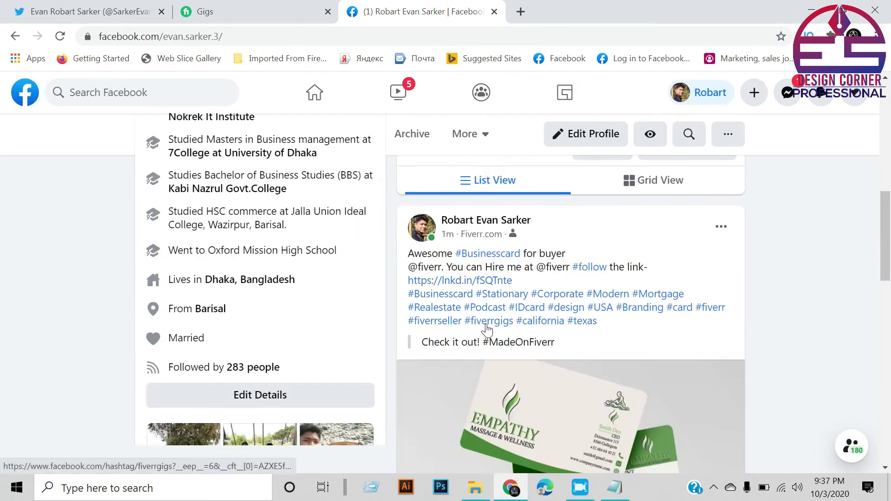
{"action": "scroll", "coordinate": [501, 295], "scroll_direction": "down", "scroll_amount": 2}
{"action": "scroll", "coordinate": [412, 241], "scroll_direction": "up", "scroll_amount": 3}
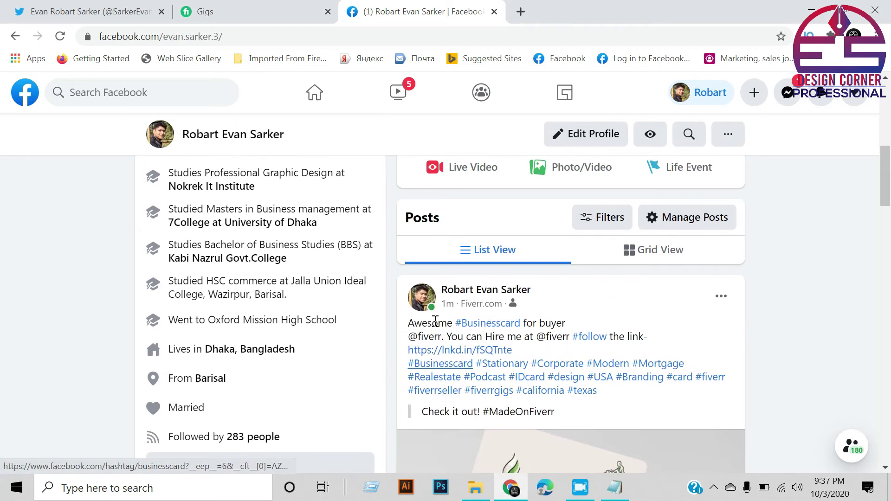
{"action": "scroll", "coordinate": [458, 353], "scroll_direction": "down", "scroll_amount": 2}
{"action": "scroll", "coordinate": [498, 332], "scroll_direction": "down", "scroll_amount": 3}
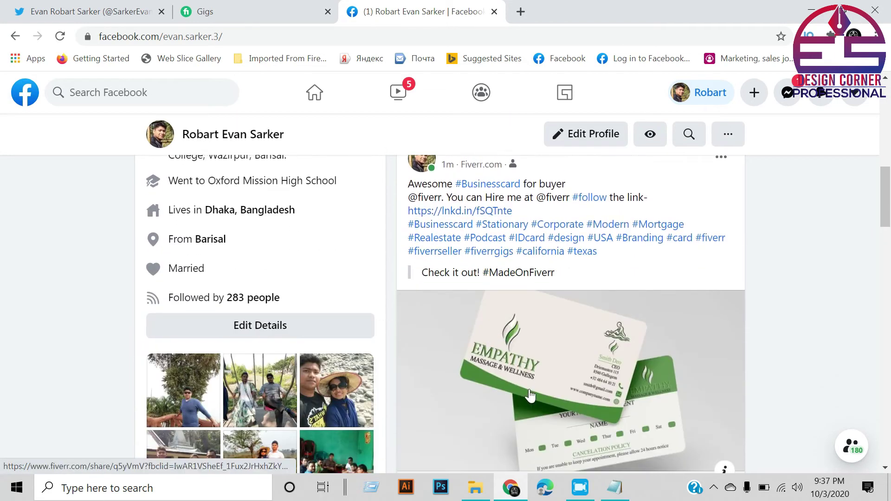
{"action": "scroll", "coordinate": [501, 388], "scroll_direction": "down", "scroll_amount": 3}
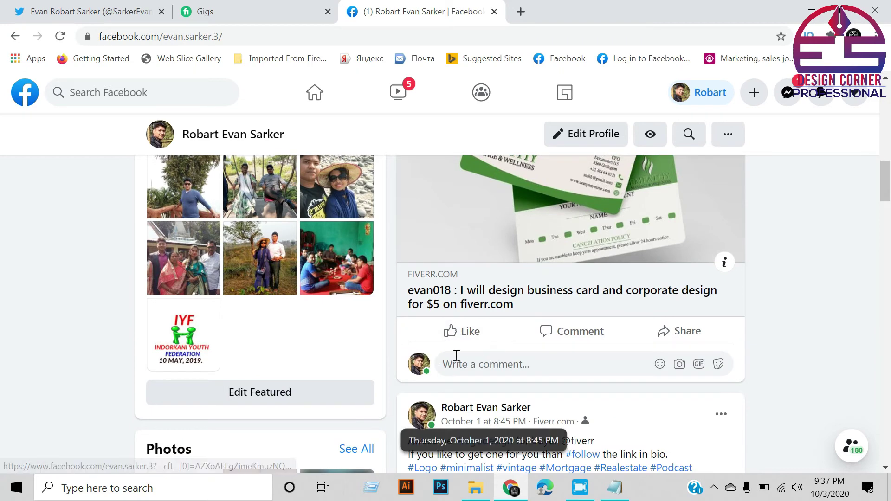
{"action": "scroll", "coordinate": [492, 347], "scroll_direction": "up", "scroll_amount": 7}
{"action": "scroll", "coordinate": [492, 347], "scroll_direction": "up", "scroll_amount": 6}
{"action": "scroll", "coordinate": [388, 383], "scroll_direction": "down", "scroll_amount": 2}
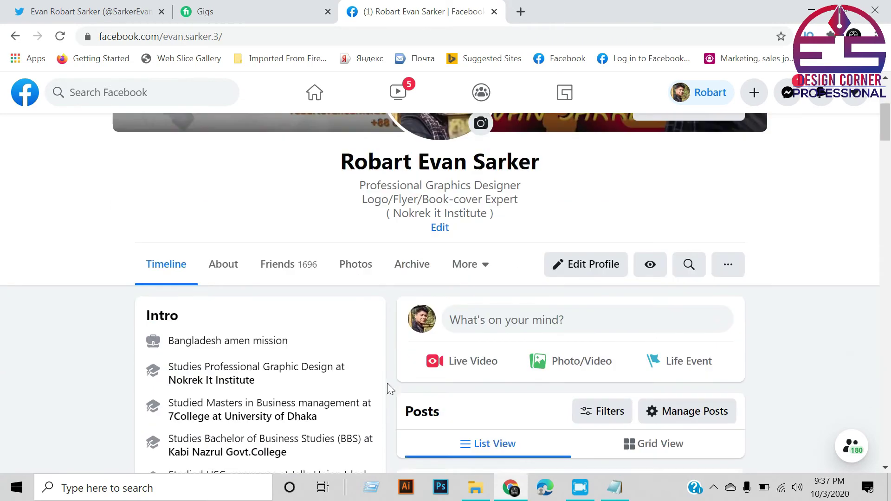
{"action": "scroll", "coordinate": [243, 380], "scroll_direction": "down", "scroll_amount": 4}
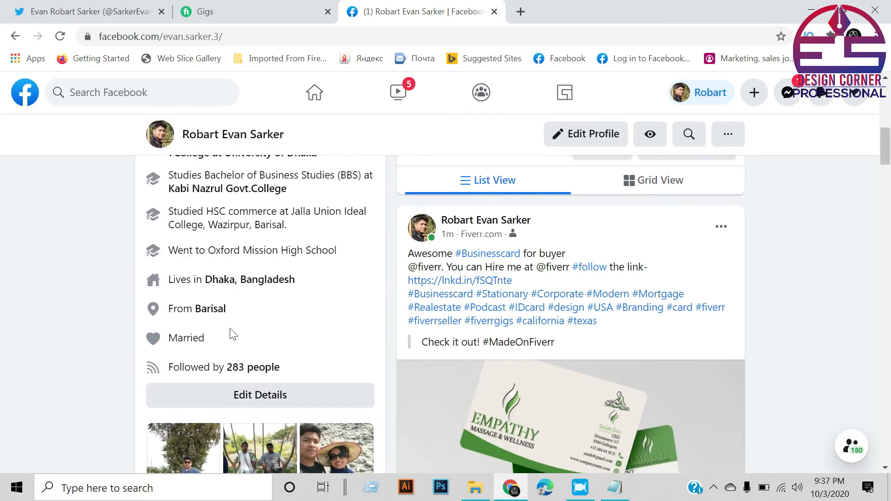
{"action": "scroll", "coordinate": [230, 333], "scroll_direction": "up", "scroll_amount": 3}
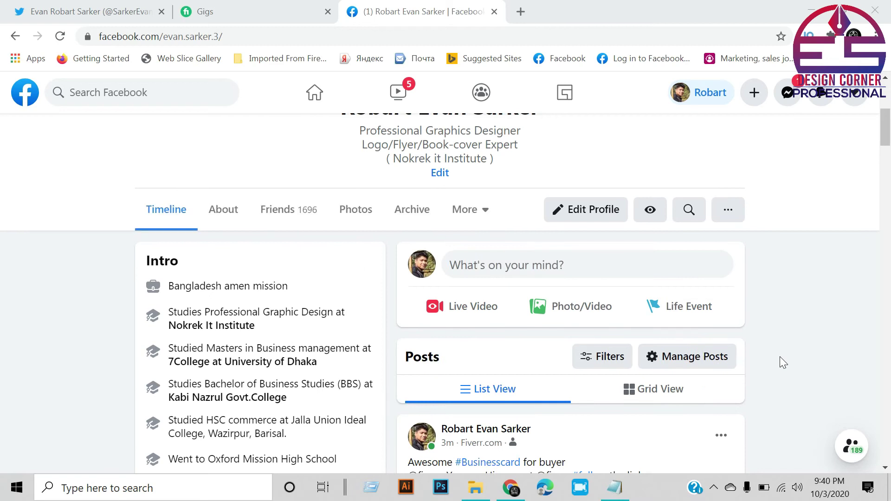
Step: Start a new post from the profile page's timeline
{"action": "scroll", "coordinate": [440, 303], "scroll_direction": "down", "scroll_amount": 1}
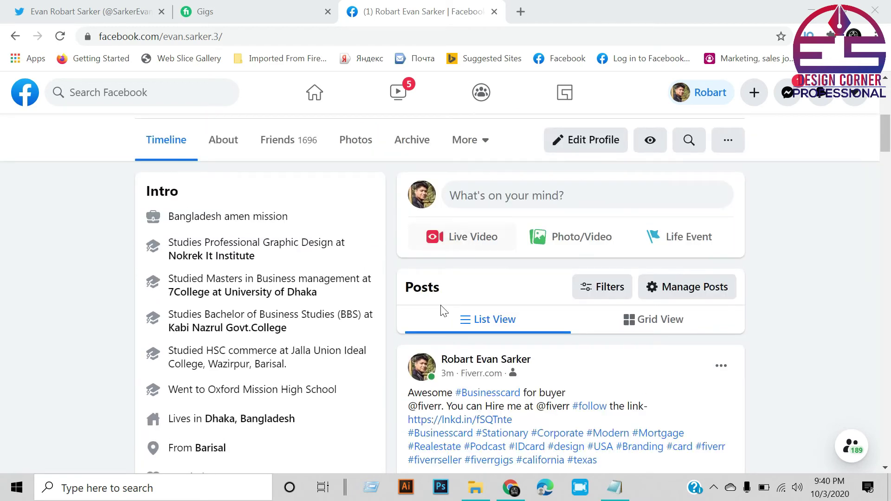
{"action": "scroll", "coordinate": [442, 309], "scroll_direction": "up", "scroll_amount": 5}
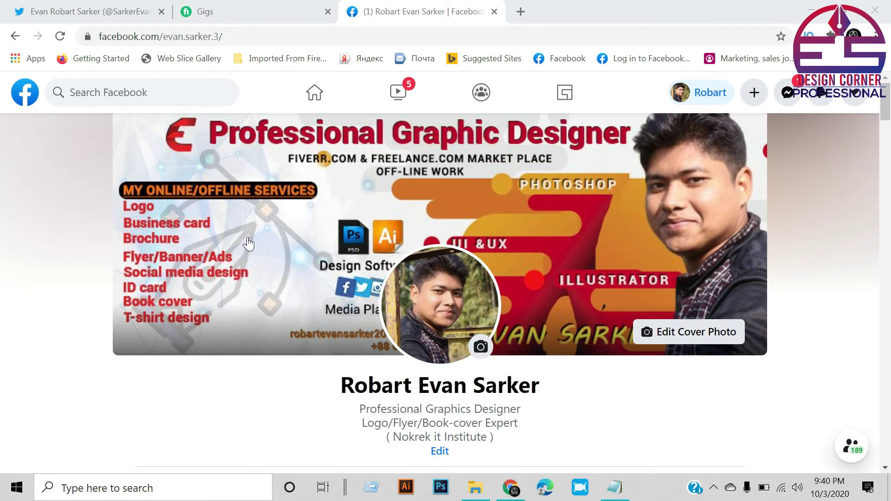
{"action": "scroll", "coordinate": [471, 297], "scroll_direction": "down", "scroll_amount": 3}
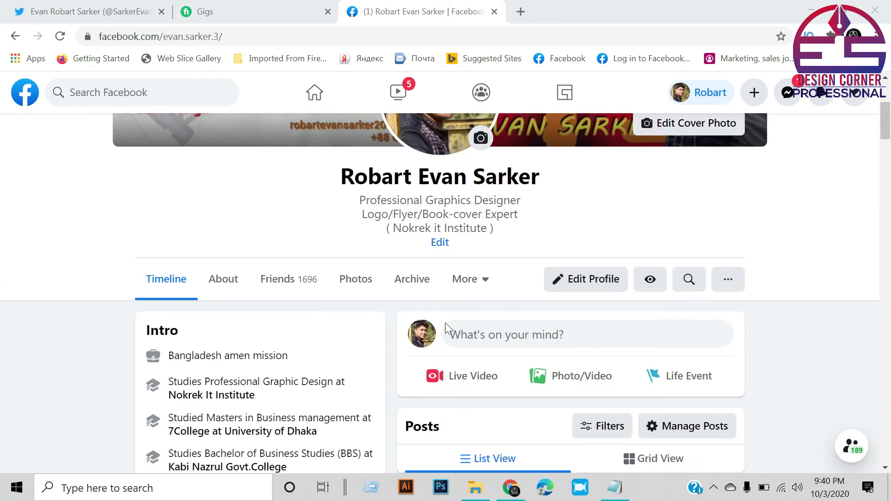
{"action": "scroll", "coordinate": [444, 322], "scroll_direction": "down", "scroll_amount": 2}
{"action": "scroll", "coordinate": [455, 345], "scroll_direction": "down", "scroll_amount": 1}
{"action": "scroll", "coordinate": [434, 283], "scroll_direction": "up", "scroll_amount": 2}
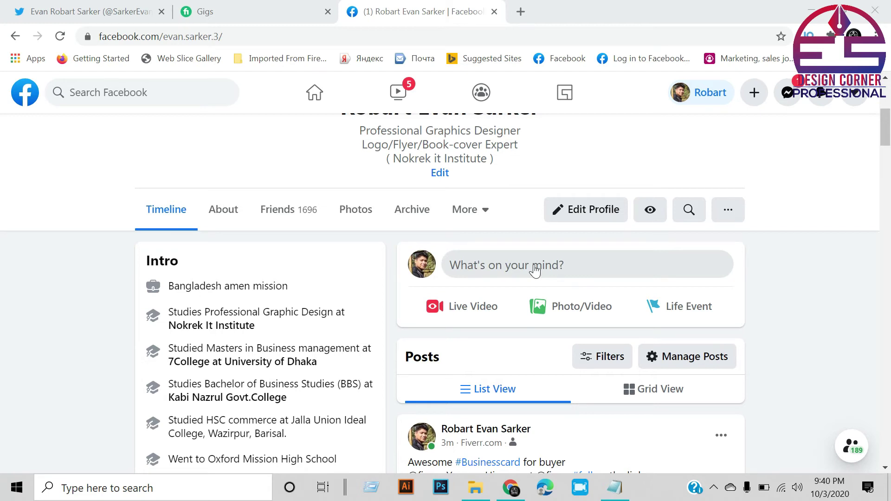
{"action": "left_click", "coordinate": [497, 268]}
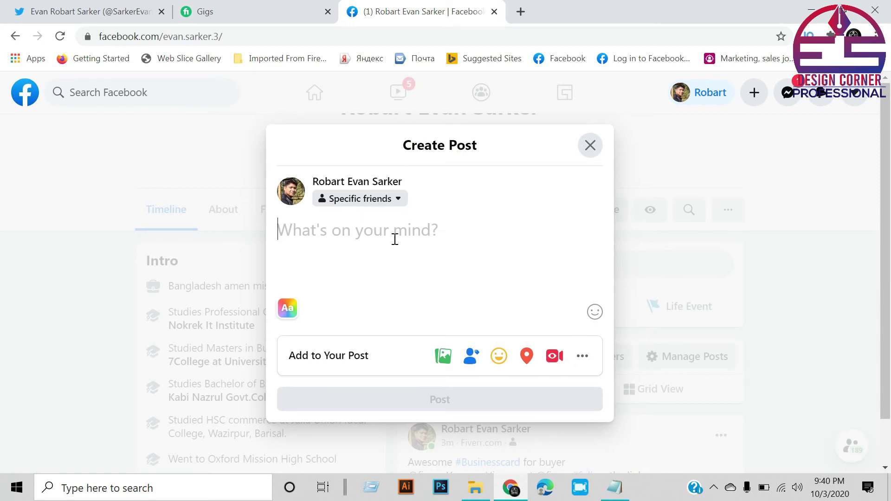
Step: Switch to the Gig promotion text file in Notepad and examine the logo design text's headline, link and hashtag lines
{"action": "left_click", "coordinate": [615, 487]}
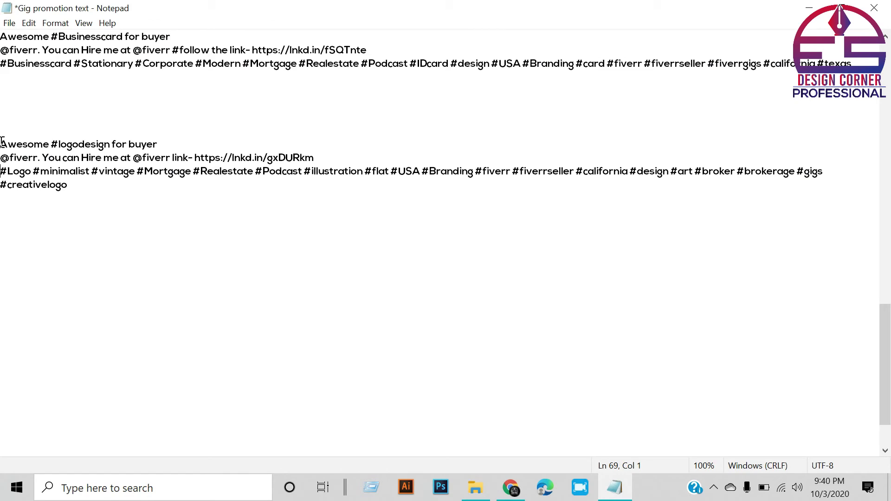
{"action": "left_click_drag", "start_coordinate": [2, 143], "coordinate": [163, 142]}
{"action": "left_click_drag", "start_coordinate": [2, 158], "coordinate": [316, 155]}
{"action": "left_click", "coordinate": [209, 158]}
{"action": "left_click", "coordinate": [302, 157]}
{"action": "left_click_drag", "start_coordinate": [2, 171], "coordinate": [229, 189]}
{"action": "left_click", "coordinate": [177, 188]}
{"action": "left_click_drag", "start_coordinate": [7, 171], "coordinate": [82, 186]}
{"action": "left_click", "coordinate": [87, 185]}
{"action": "left_click_drag", "start_coordinate": [2, 35], "coordinate": [417, 76]}
{"action": "left_click", "coordinate": [416, 76]}
{"action": "left_click_drag", "start_coordinate": [2, 143], "coordinate": [185, 181]}
{"action": "left_click", "coordinate": [180, 170]}
Step: Copy the whole #logodesign promotion text, through #creativelogo, from Notepad and return to the Facebook post
{"action": "left_click_drag", "start_coordinate": [3, 148], "coordinate": [108, 191]}
{"action": "right_click", "coordinate": [89, 159]}
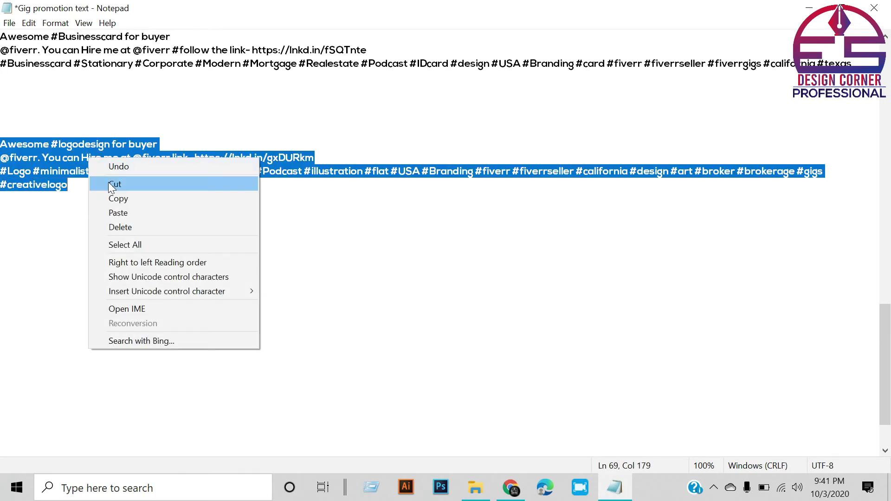
{"action": "left_click", "coordinate": [118, 199]}
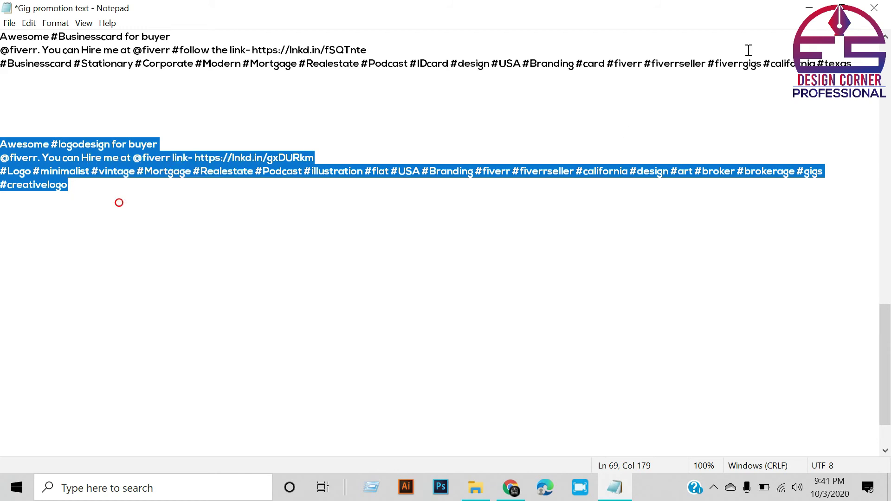
{"action": "left_click", "coordinate": [809, 8]}
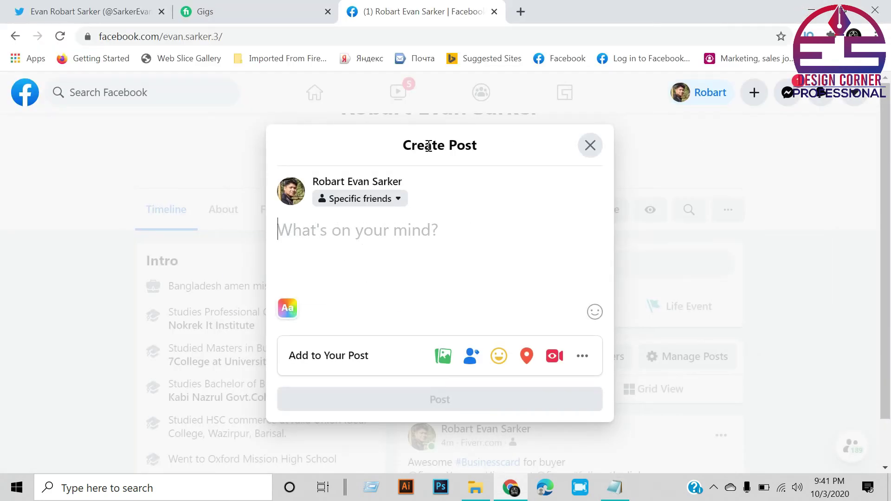
Step: Paste the logo design promotion text into the new post and remove the Fiverr link preview attached to it
{"action": "right_click", "coordinate": [301, 235]}
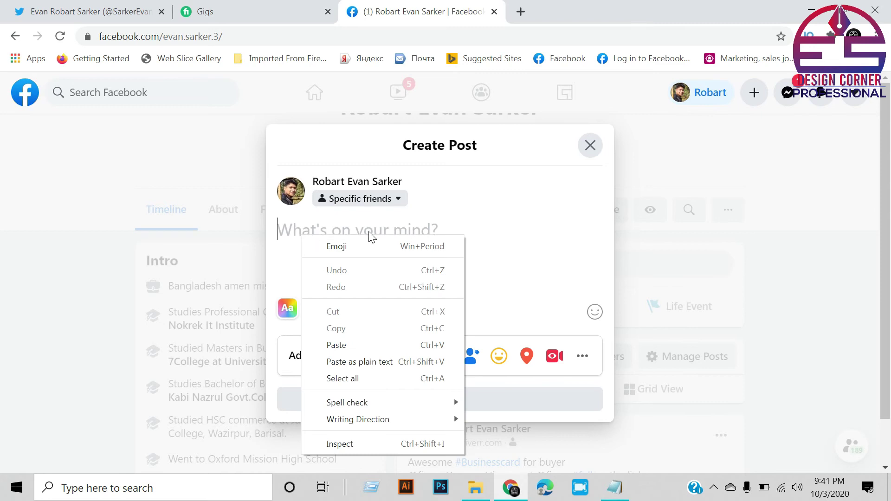
{"action": "left_click", "coordinate": [335, 345]}
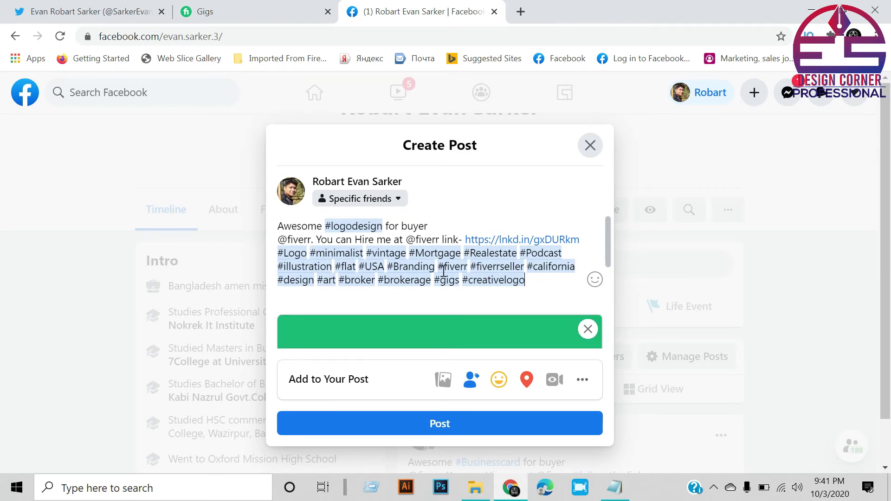
{"action": "left_click_drag", "start_coordinate": [467, 240], "coordinate": [572, 237]}
{"action": "left_click", "coordinate": [540, 206]}
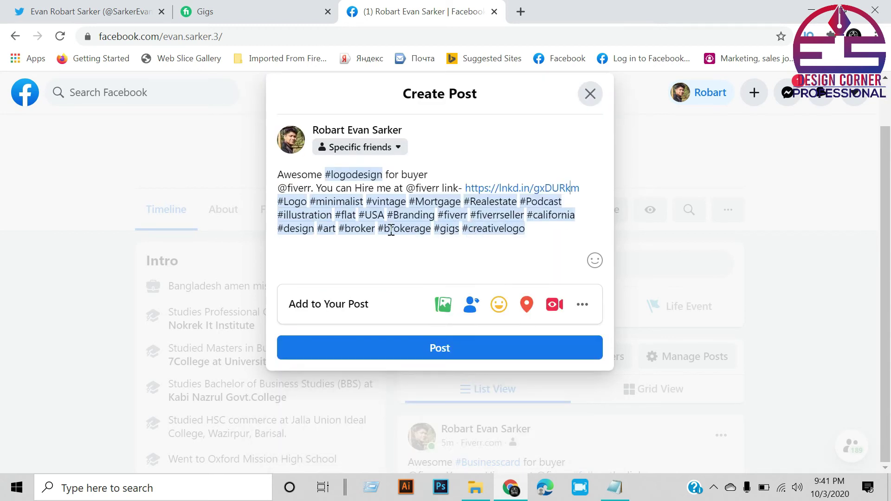
Step: Start adding photos to the post and browse to the folder New Volume (F:) > Contest for freelencer > assignment > logo
{"action": "left_click", "coordinate": [448, 308]}
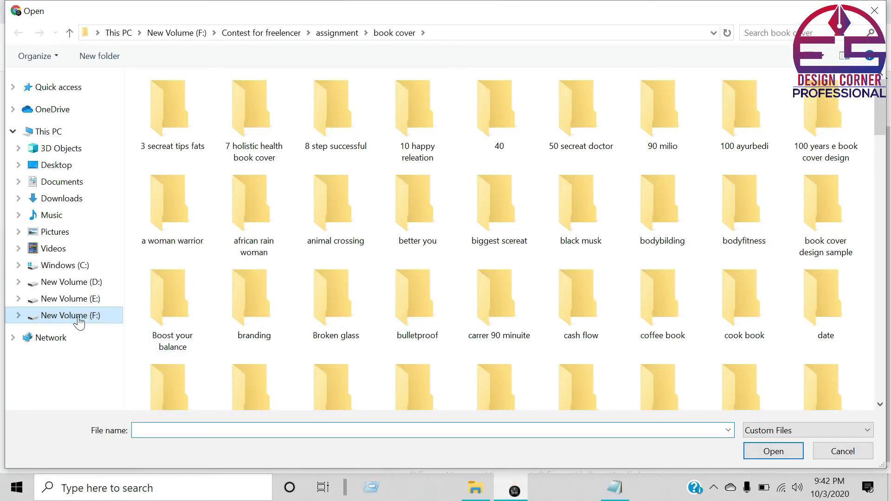
{"action": "left_click", "coordinate": [85, 320]}
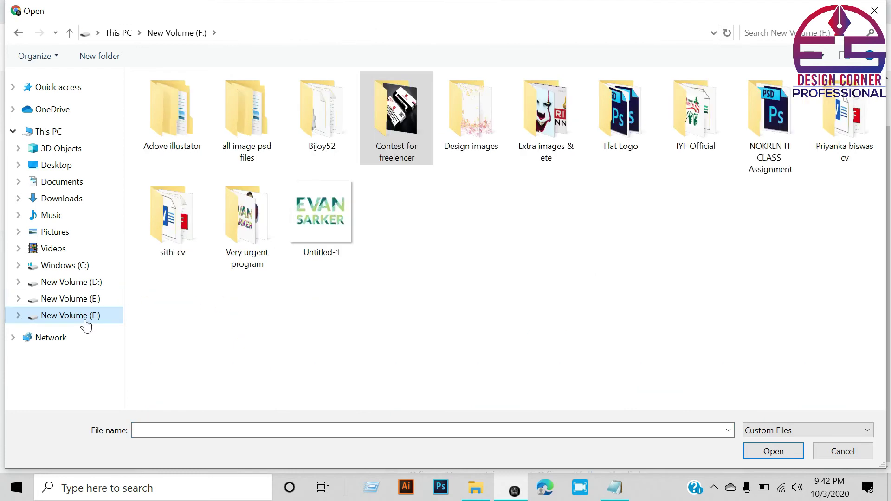
{"action": "double_click", "coordinate": [412, 153]}
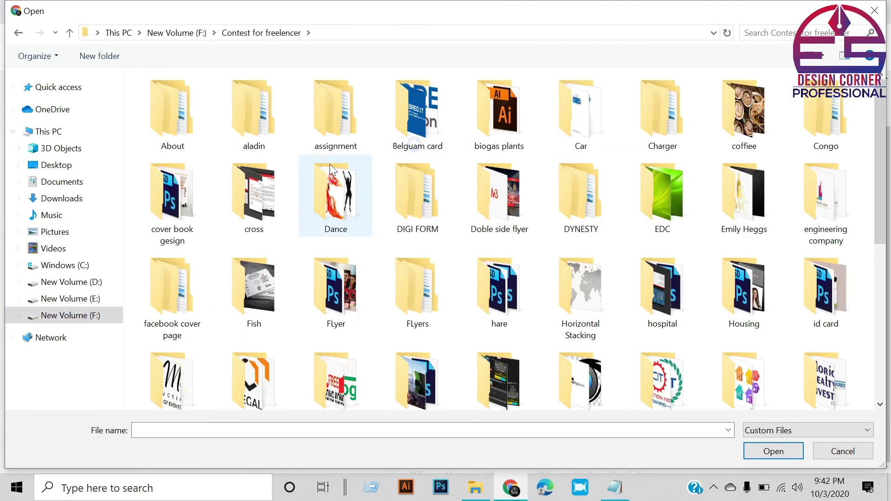
{"action": "double_click", "coordinate": [329, 135]}
{"action": "double_click", "coordinate": [191, 214]}
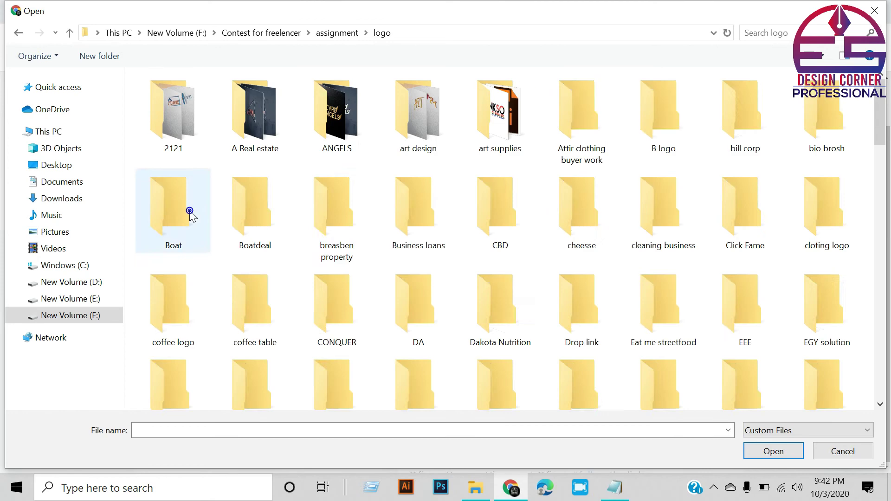
Step: Attach the two images "3d glass window logoqqq mockup" and "3d glass window dmockup" from the logo folder to the post
{"action": "scroll", "coordinate": [366, 256], "scroll_direction": "down", "scroll_amount": 15}
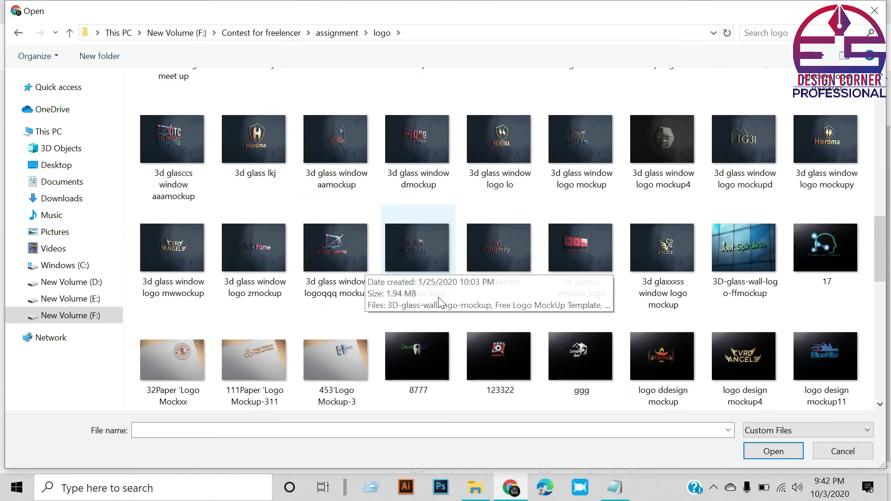
{"action": "scroll", "coordinate": [440, 302], "scroll_direction": "down", "scroll_amount": 8}
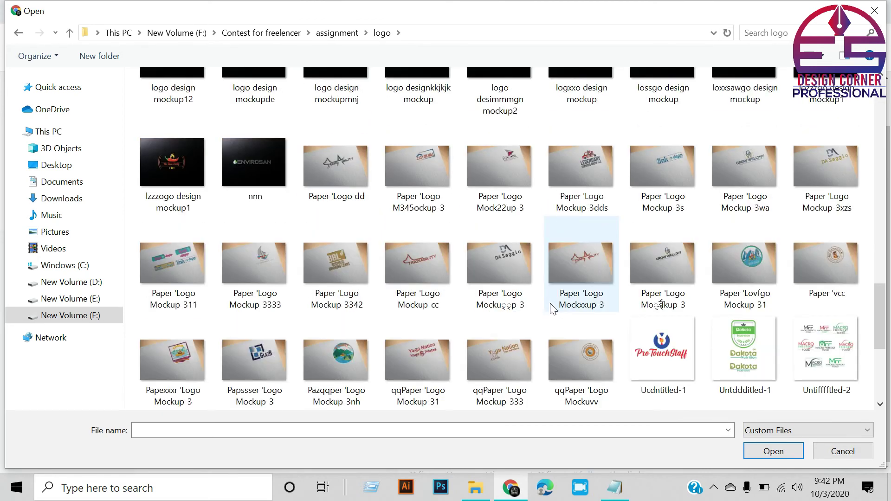
{"action": "scroll", "coordinate": [432, 325], "scroll_direction": "down", "scroll_amount": 3}
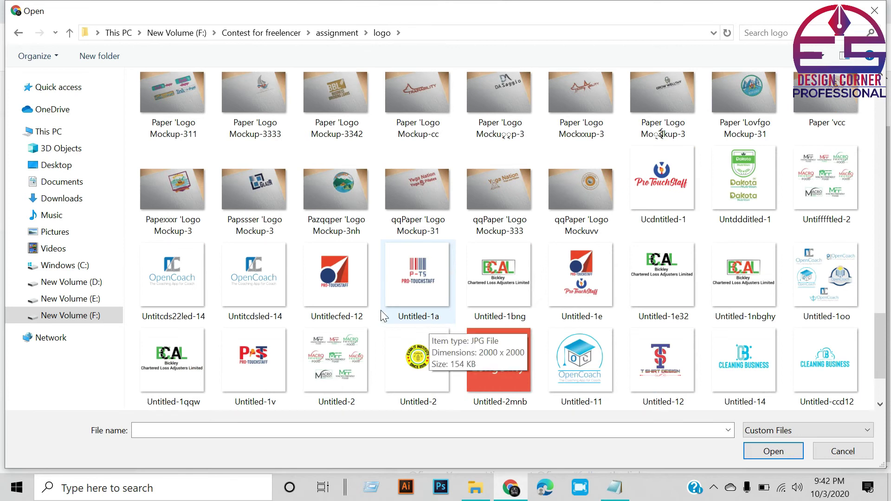
{"action": "scroll", "coordinate": [313, 280], "scroll_direction": "up", "scroll_amount": 2}
{"action": "scroll", "coordinate": [311, 273], "scroll_direction": "up", "scroll_amount": 10}
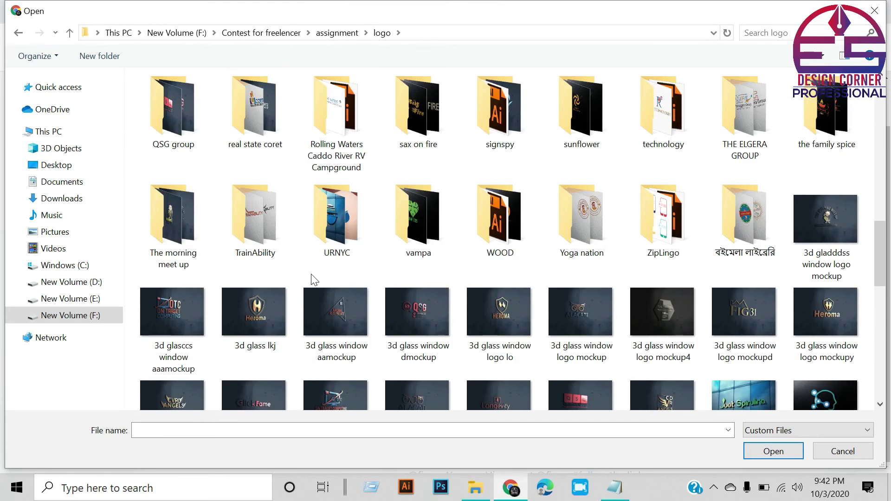
{"action": "scroll", "coordinate": [315, 280], "scroll_direction": "down", "scroll_amount": 3}
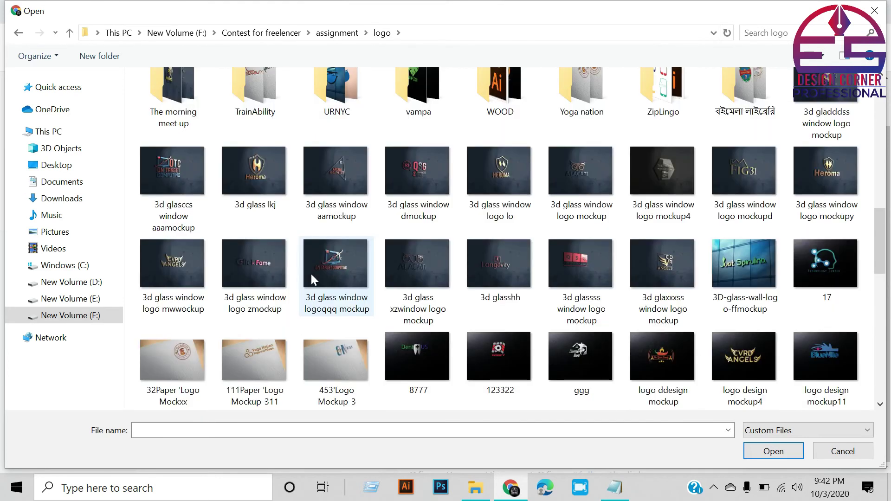
{"action": "scroll", "coordinate": [253, 275], "scroll_direction": "up", "scroll_amount": 3}
{"action": "left_click", "coordinate": [255, 257]}
{"action": "scroll", "coordinate": [255, 257], "scroll_direction": "down", "scroll_amount": 3}
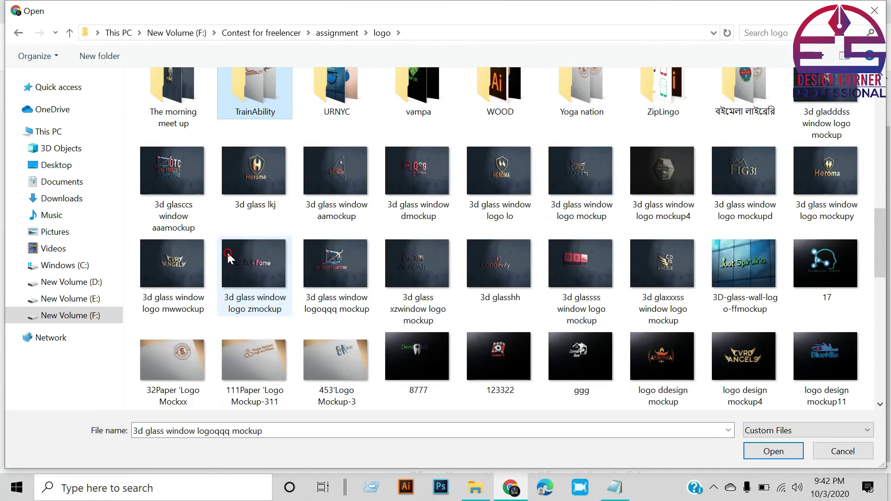
{"action": "left_click", "coordinate": [336, 256]}
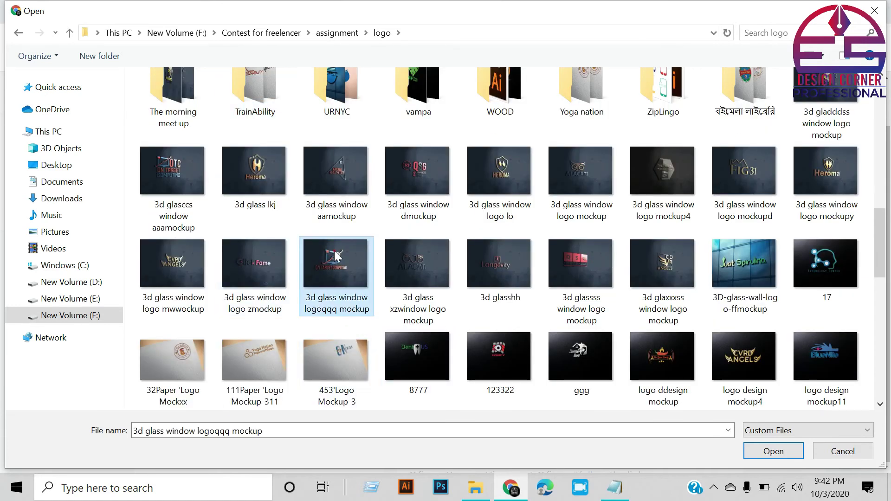
{"action": "left_click", "coordinate": [420, 186], "text": "ctrl"}
{"action": "left_click", "coordinate": [773, 451]}
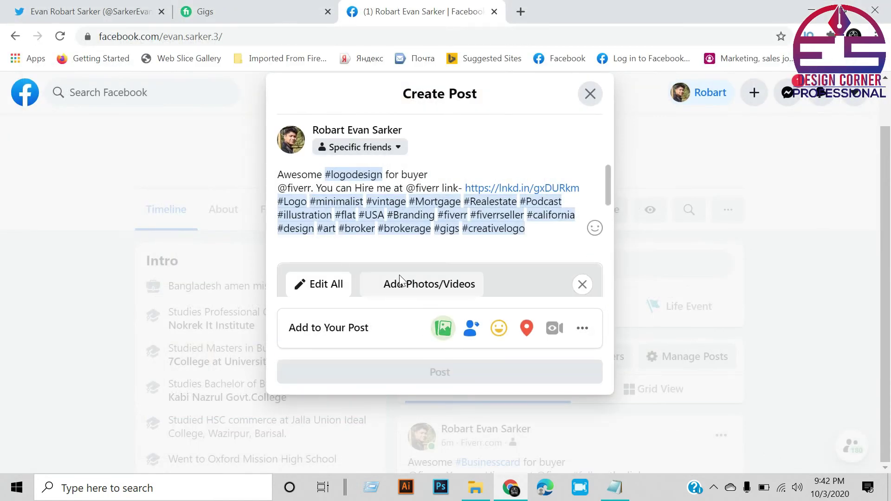
Step: Review the attached logo mockup images and the promotion text in the draft post
{"action": "scroll", "coordinate": [385, 252], "scroll_direction": "up", "scroll_amount": 3}
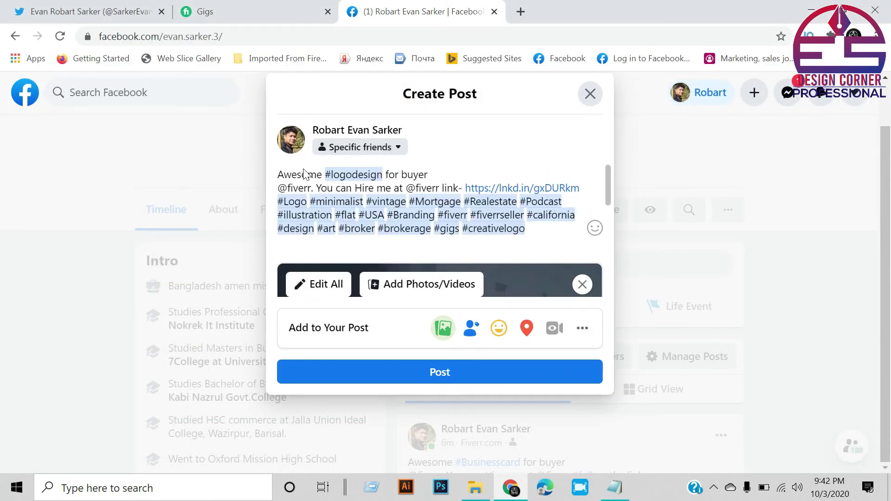
{"action": "scroll", "coordinate": [502, 236], "scroll_direction": "down", "scroll_amount": 5}
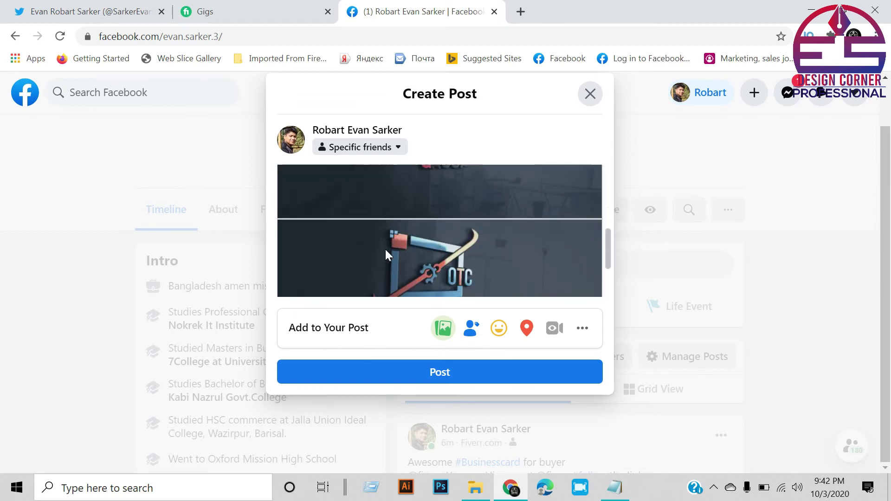
{"action": "scroll", "coordinate": [385, 248], "scroll_direction": "up", "scroll_amount": 3}
{"action": "scroll", "coordinate": [402, 249], "scroll_direction": "down", "scroll_amount": 3}
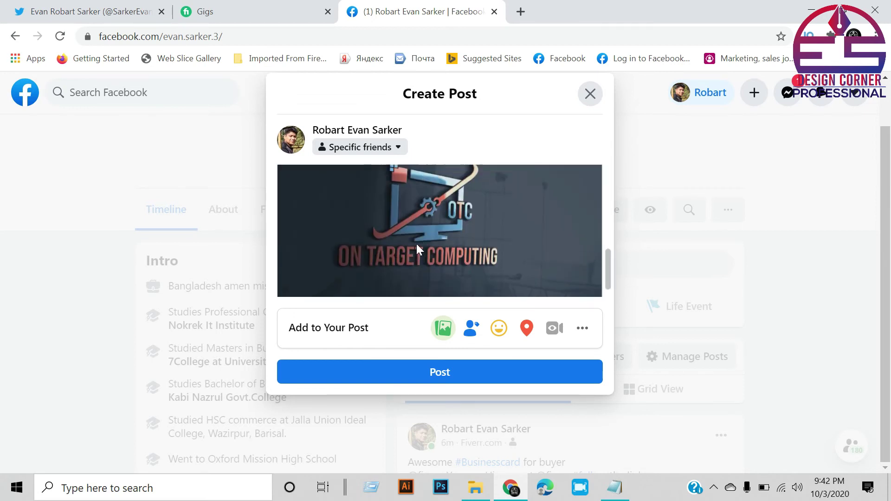
{"action": "scroll", "coordinate": [416, 243], "scroll_direction": "up", "scroll_amount": 3}
{"action": "scroll", "coordinate": [416, 243], "scroll_direction": "up", "scroll_amount": 3}
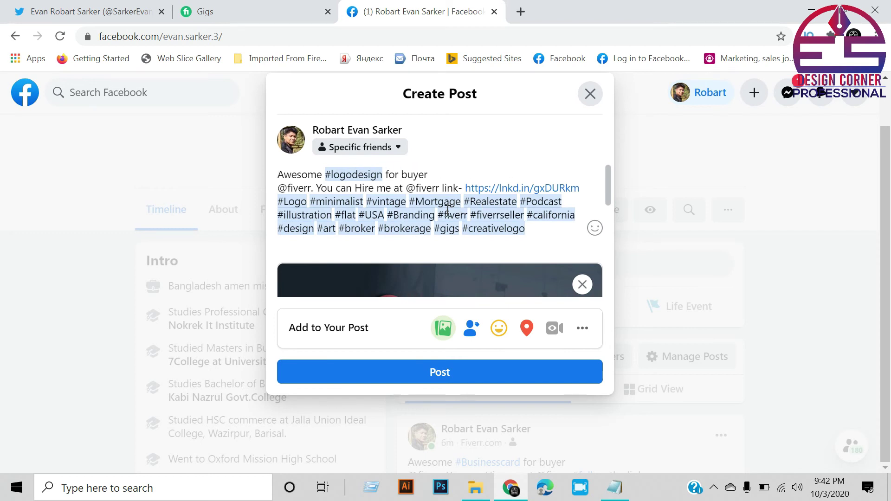
Step: Check the draft's promotion text and mockup images once more and publish the logo design post
{"action": "scroll", "coordinate": [356, 276], "scroll_direction": "down", "scroll_amount": 5}
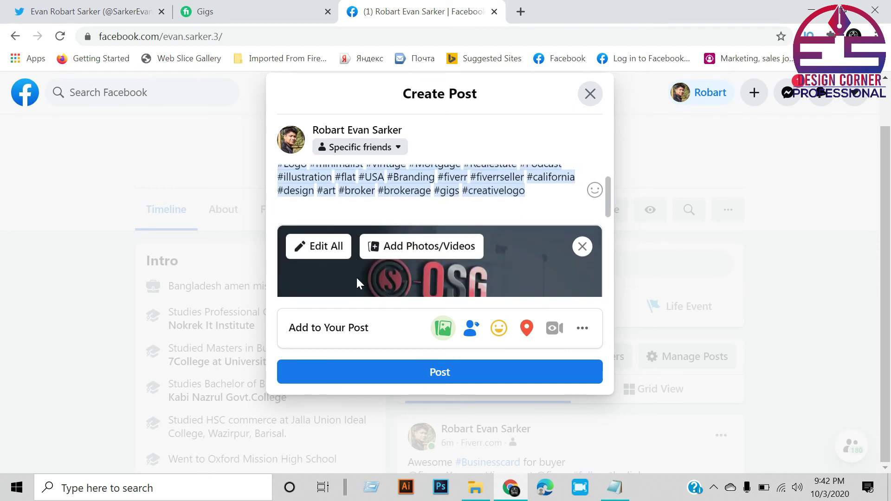
{"action": "scroll", "coordinate": [392, 232], "scroll_direction": "up", "scroll_amount": 3}
{"action": "scroll", "coordinate": [397, 223], "scroll_direction": "down", "scroll_amount": 3}
{"action": "scroll", "coordinate": [399, 236], "scroll_direction": "up", "scroll_amount": 2}
{"action": "scroll", "coordinate": [399, 240], "scroll_direction": "up", "scroll_amount": 5}
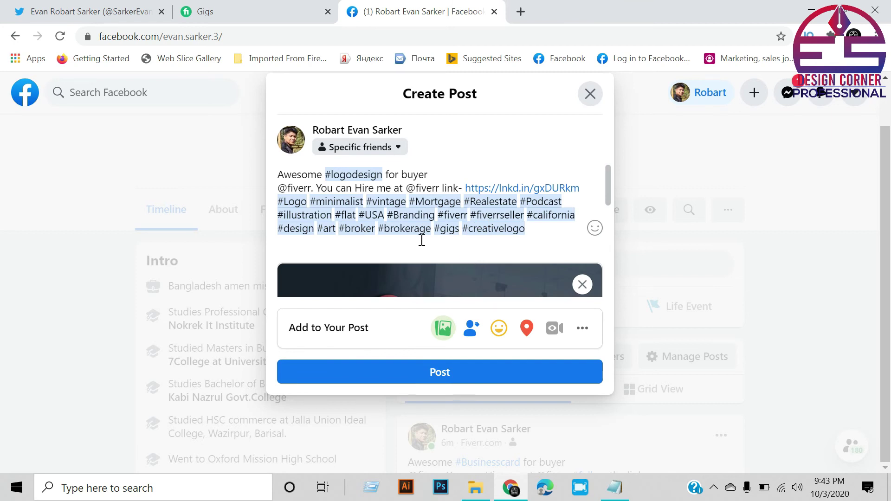
{"action": "scroll", "coordinate": [420, 246], "scroll_direction": "down", "scroll_amount": 5}
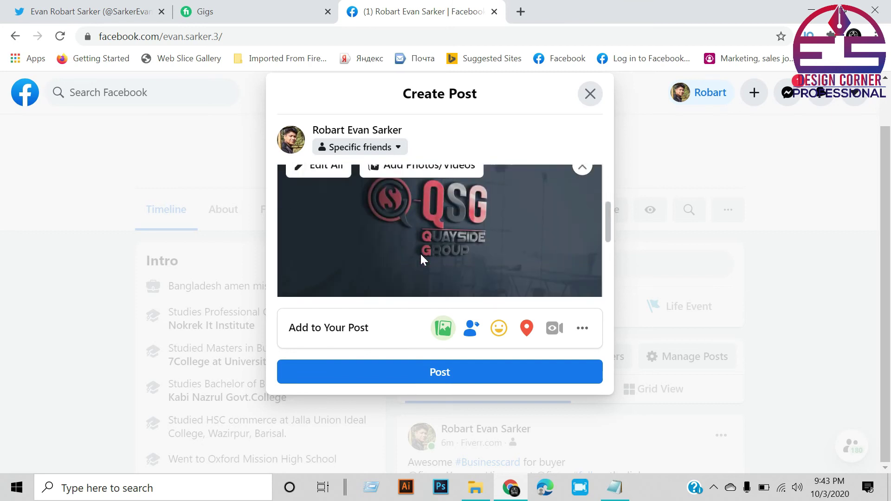
{"action": "left_click", "coordinate": [434, 376]}
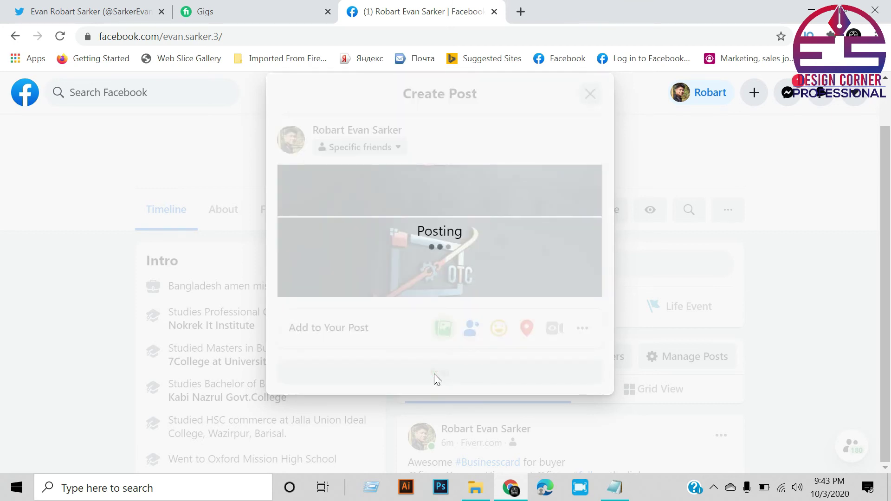
Step: Examine the published logo design post on the profile timeline, including its hashtags, Fiverr link and two mockup images
{"action": "scroll", "coordinate": [423, 362], "scroll_direction": "down", "scroll_amount": 3}
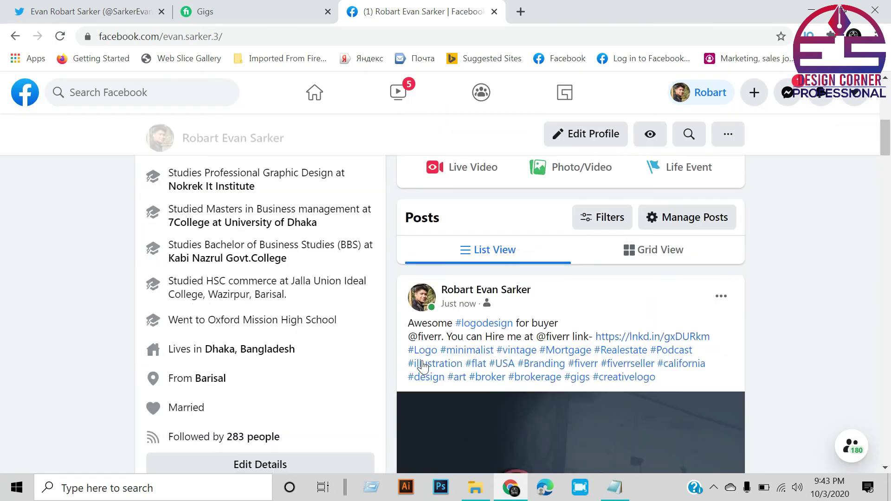
{"action": "scroll", "coordinate": [423, 364], "scroll_direction": "down", "scroll_amount": 2}
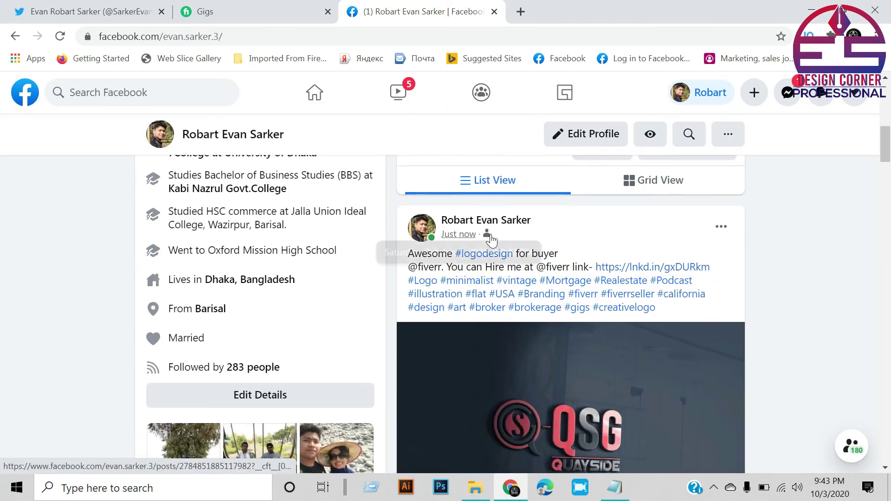
{"action": "scroll", "coordinate": [420, 214], "scroll_direction": "down", "scroll_amount": 1}
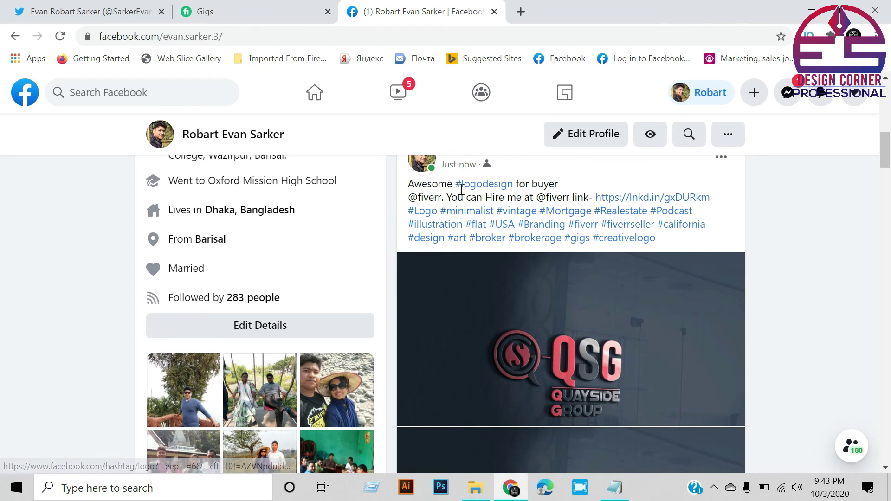
{"action": "scroll", "coordinate": [567, 405], "scroll_direction": "down", "scroll_amount": 3}
{"action": "scroll", "coordinate": [516, 378], "scroll_direction": "down", "scroll_amount": 1}
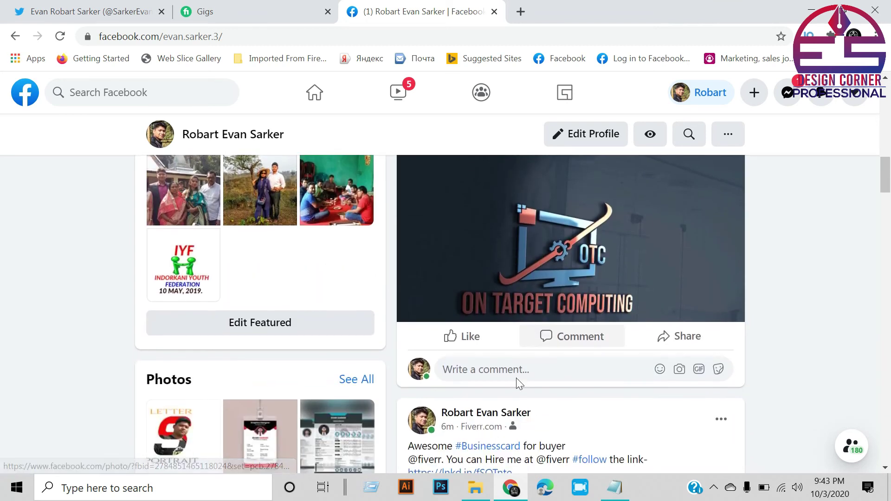
{"action": "scroll", "coordinate": [516, 378], "scroll_direction": "up", "scroll_amount": 6}
{"action": "scroll", "coordinate": [490, 356], "scroll_direction": "down", "scroll_amount": 1}
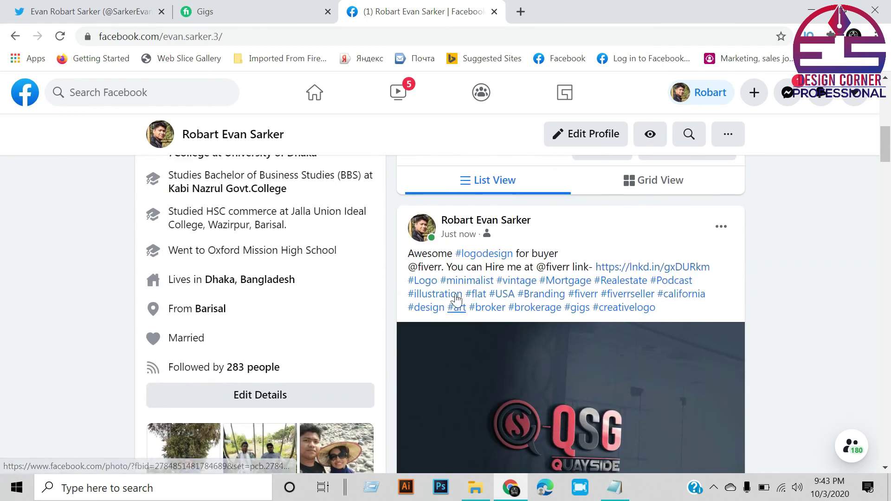
{"action": "scroll", "coordinate": [504, 294], "scroll_direction": "down", "scroll_amount": 3}
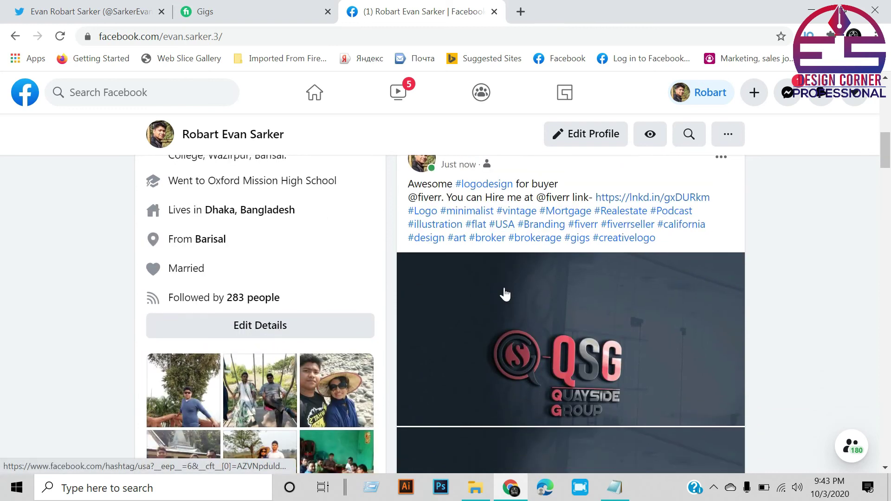
{"action": "scroll", "coordinate": [531, 368], "scroll_direction": "up", "scroll_amount": 3}
{"action": "scroll", "coordinate": [515, 278], "scroll_direction": "down", "scroll_amount": 6}
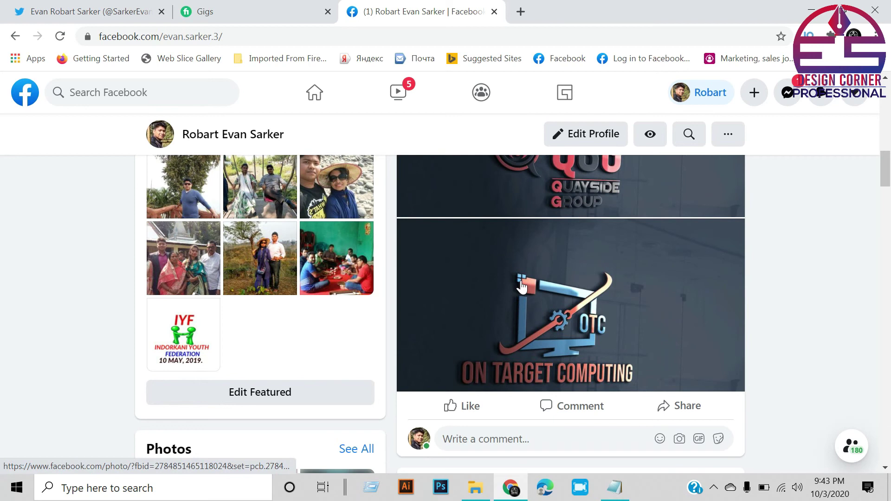
Step: Examine the earlier business card post on the timeline, including its hashtags, link and Fiverr gig preview
{"action": "scroll", "coordinate": [522, 286], "scroll_direction": "down", "scroll_amount": 5}
{"action": "scroll", "coordinate": [430, 336], "scroll_direction": "down", "scroll_amount": 1}
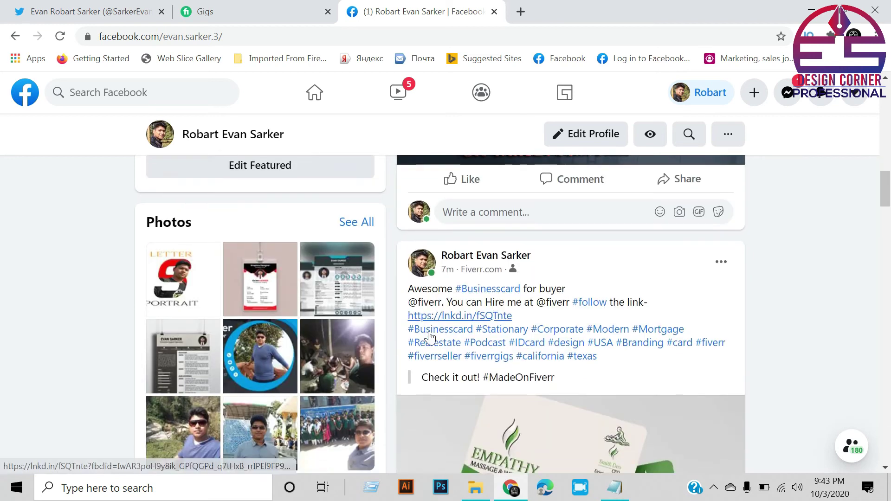
{"action": "scroll", "coordinate": [431, 336], "scroll_direction": "down", "scroll_amount": 3}
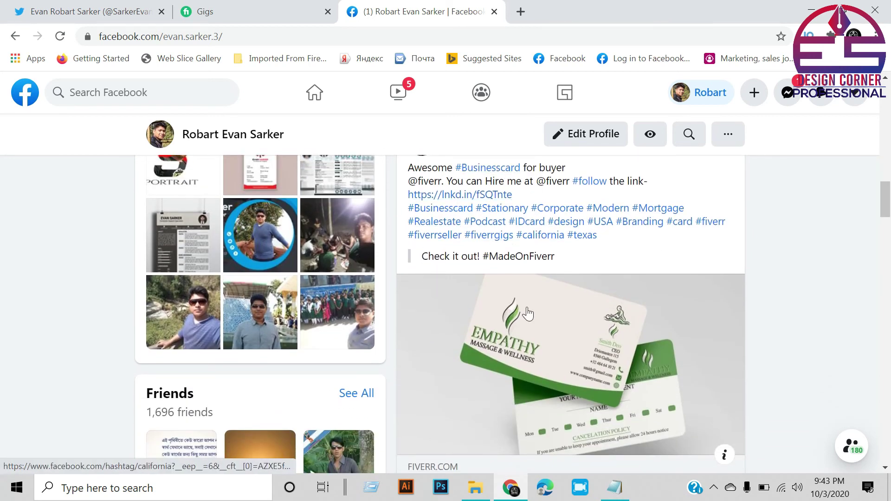
{"action": "scroll", "coordinate": [524, 371], "scroll_direction": "up", "scroll_amount": 2}
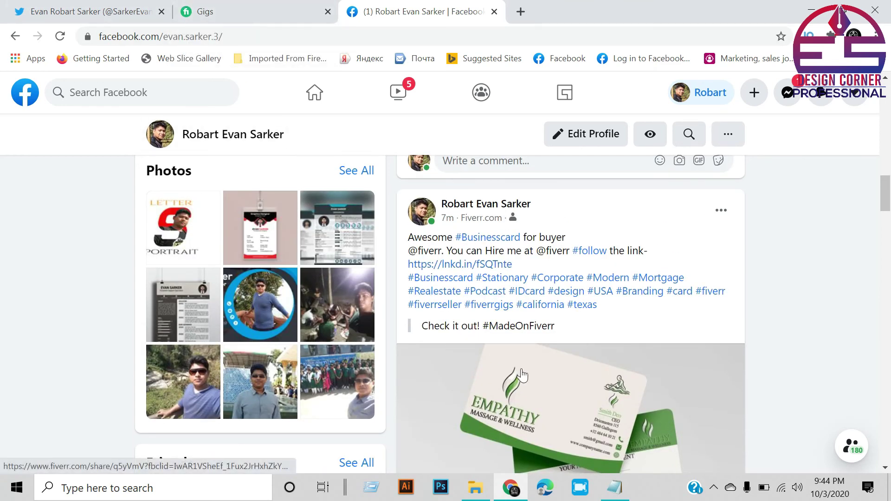
{"action": "scroll", "coordinate": [522, 375], "scroll_direction": "down", "scroll_amount": 2}
{"action": "scroll", "coordinate": [474, 324], "scroll_direction": "down", "scroll_amount": 1}
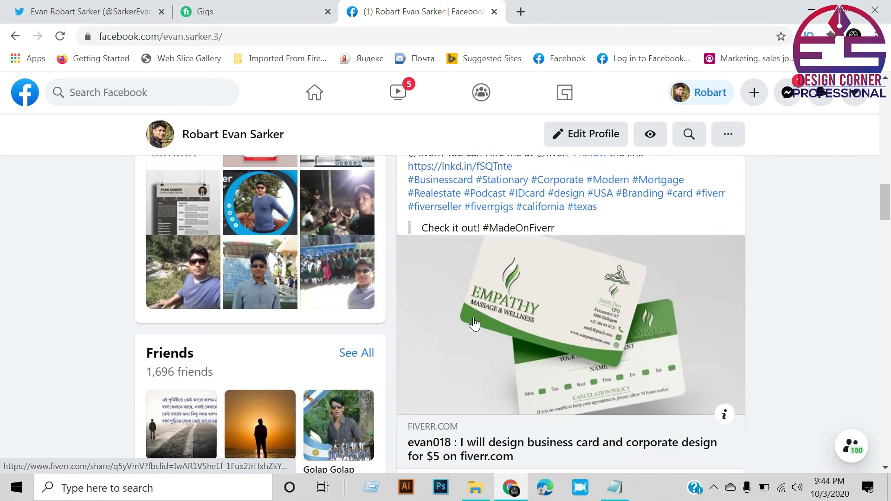
{"action": "scroll", "coordinate": [474, 323], "scroll_direction": "up", "scroll_amount": 3}
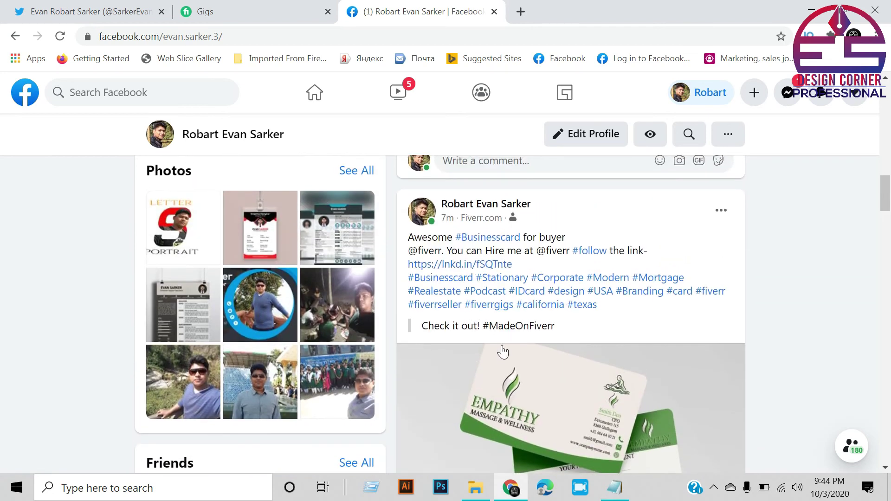
Step: Compare the new logo design post with the business card post on the profile timeline
{"action": "scroll", "coordinate": [503, 353], "scroll_direction": "up", "scroll_amount": 15}
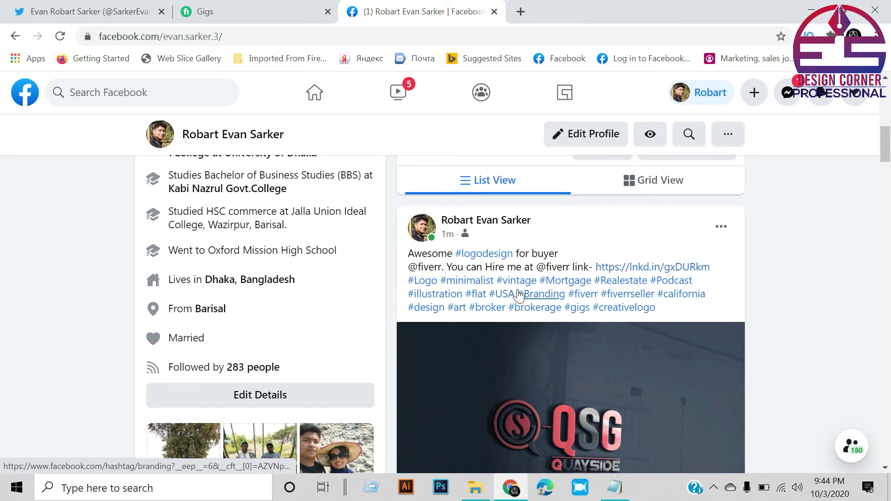
{"action": "scroll", "coordinate": [525, 317], "scroll_direction": "down", "scroll_amount": 2}
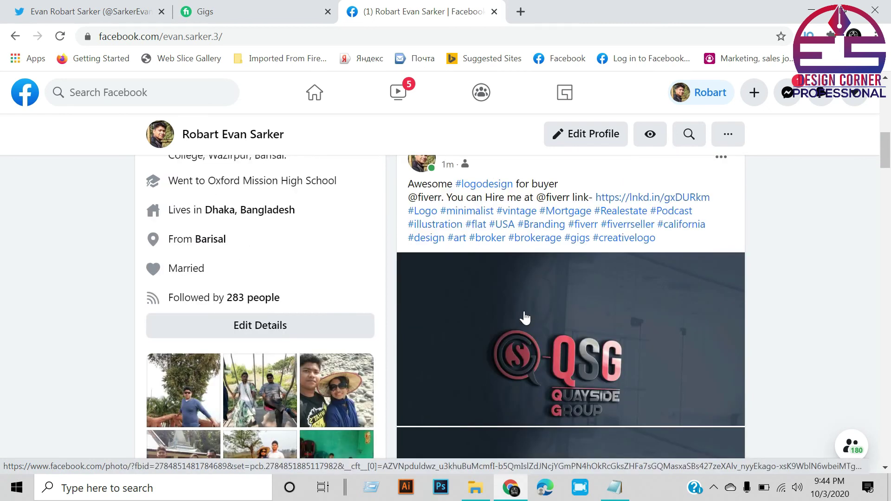
{"action": "scroll", "coordinate": [525, 317], "scroll_direction": "up", "scroll_amount": 2}
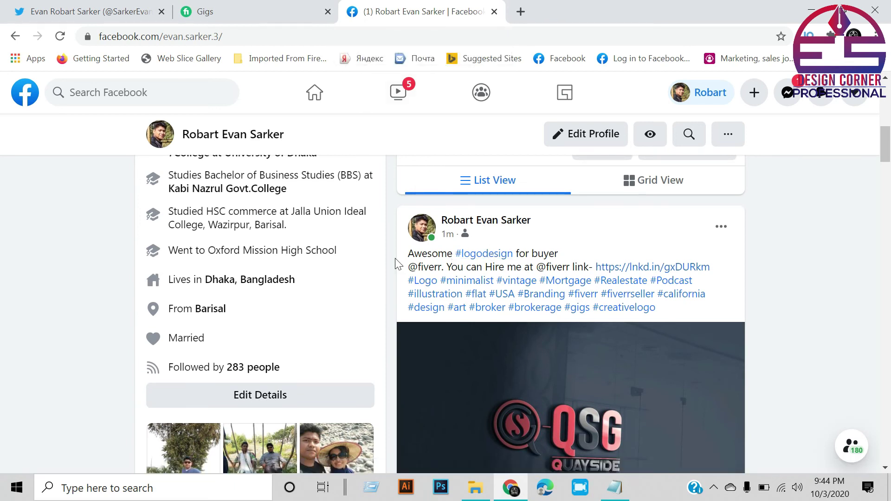
{"action": "scroll", "coordinate": [398, 281], "scroll_direction": "up", "scroll_amount": 10}
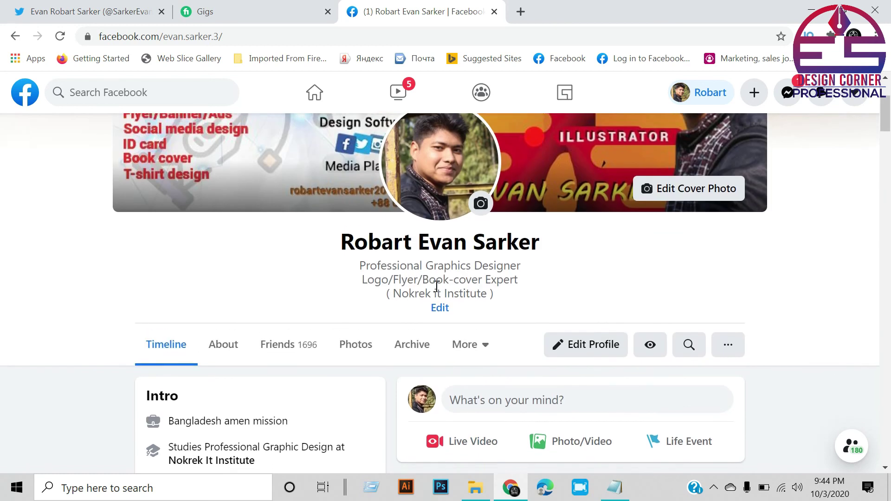
{"action": "scroll", "coordinate": [398, 281], "scroll_direction": "down", "scroll_amount": 12}
{"action": "scroll", "coordinate": [510, 233], "scroll_direction": "up", "scroll_amount": 3}
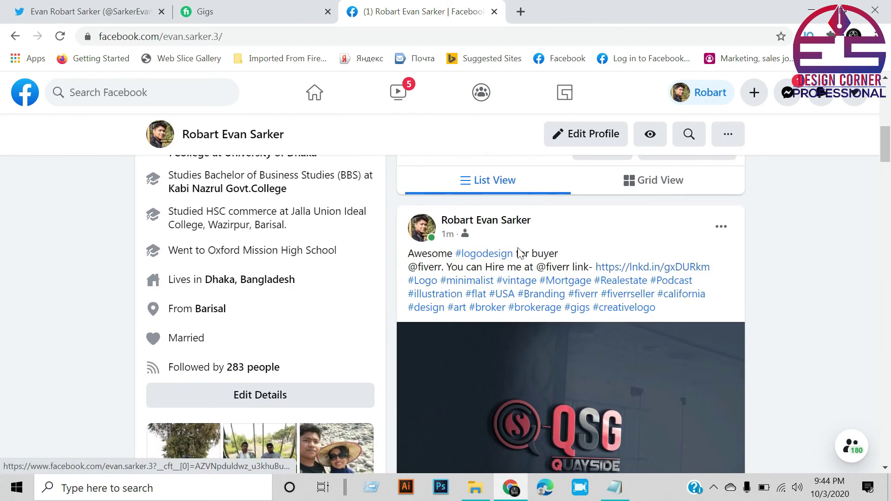
{"action": "scroll", "coordinate": [533, 310], "scroll_direction": "down", "scroll_amount": 12}
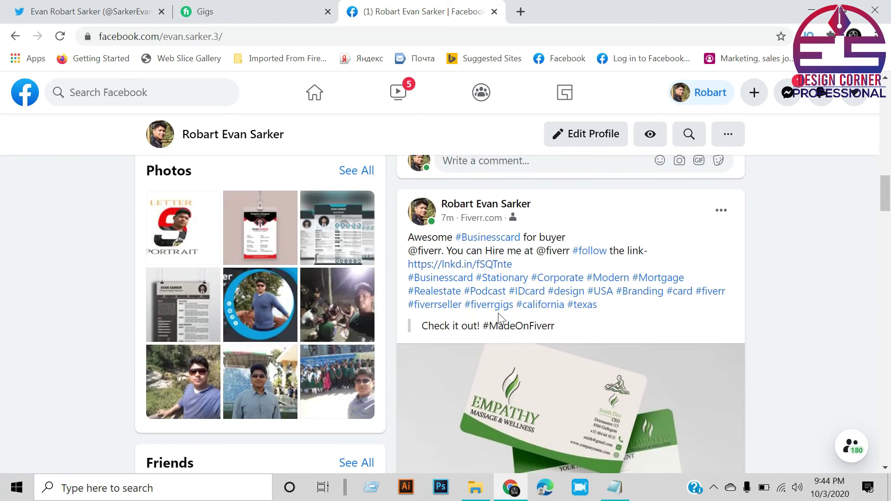
{"action": "scroll", "coordinate": [498, 313], "scroll_direction": "up", "scroll_amount": 15}
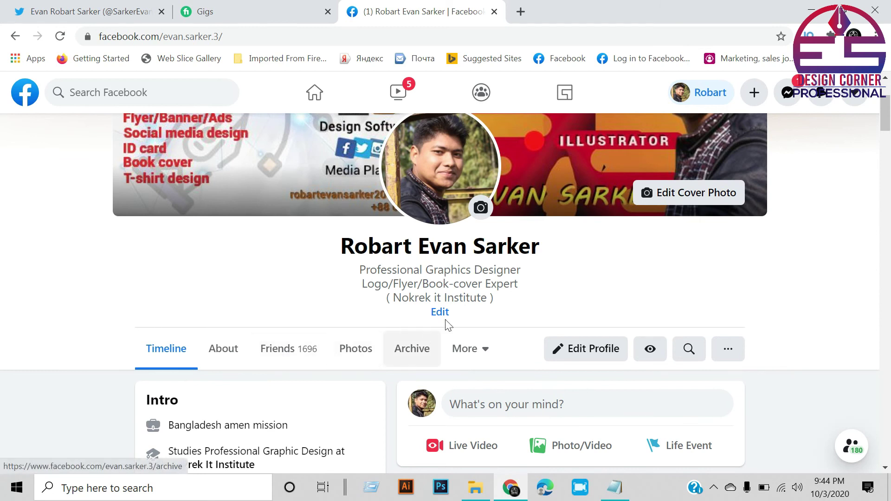
{"action": "scroll", "coordinate": [463, 299], "scroll_direction": "down", "scroll_amount": 5}
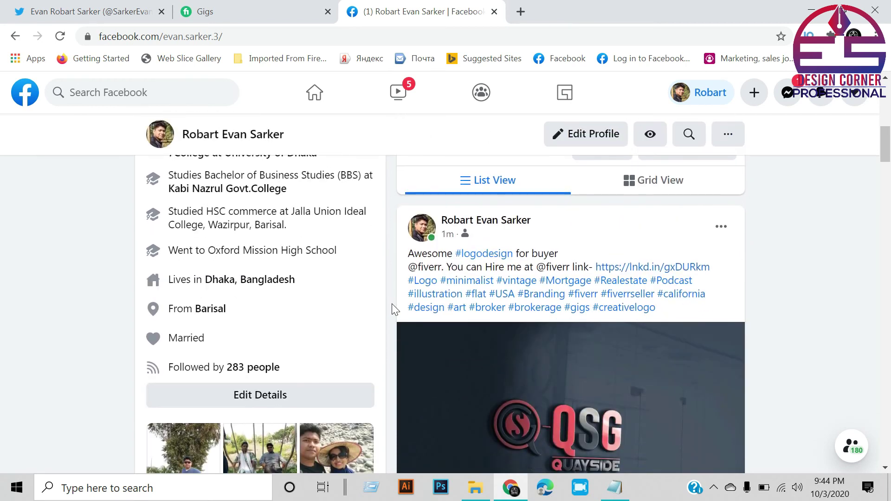
{"action": "scroll", "coordinate": [392, 303], "scroll_direction": "up", "scroll_amount": 10}
{"action": "scroll", "coordinate": [392, 304], "scroll_direction": "down", "scroll_amount": 1}
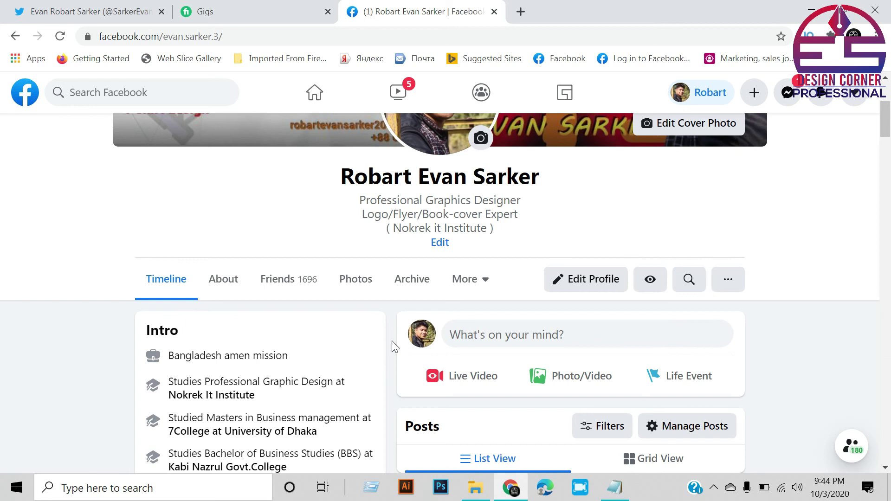
{"action": "scroll", "coordinate": [391, 340], "scroll_direction": "down", "scroll_amount": 1}
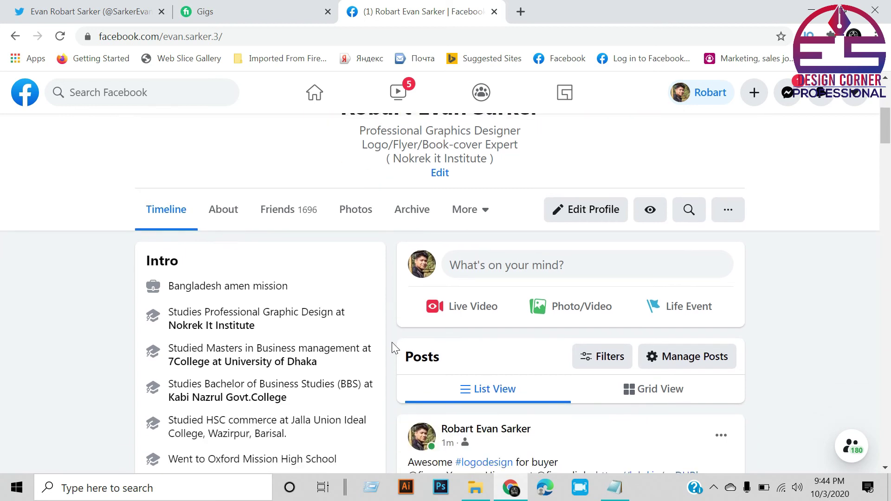
{"action": "scroll", "coordinate": [434, 315], "scroll_direction": "down", "scroll_amount": 2}
{"action": "scroll", "coordinate": [457, 372], "scroll_direction": "down", "scroll_amount": 2}
{"action": "scroll", "coordinate": [511, 336], "scroll_direction": "up", "scroll_amount": 5}
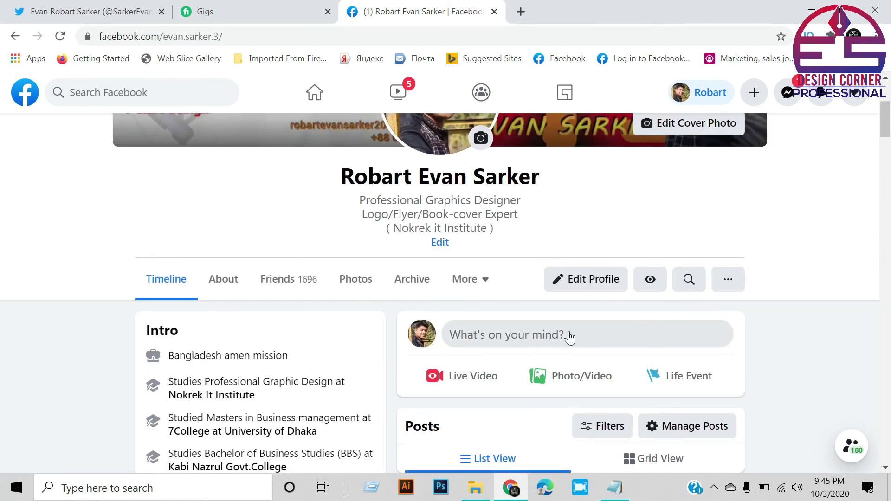
{"action": "scroll", "coordinate": [571, 332], "scroll_direction": "down", "scroll_amount": 8}
{"action": "scroll", "coordinate": [399, 346], "scroll_direction": "up", "scroll_amount": 6}
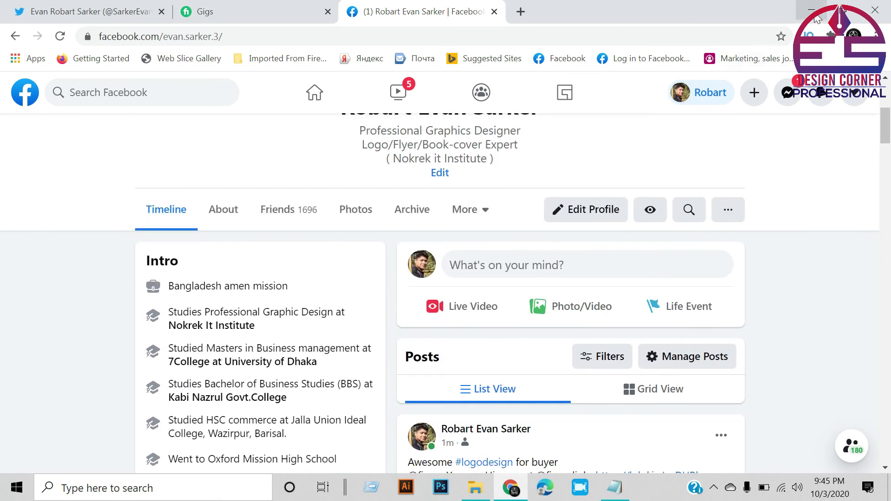
Step: View the active gigs list on Fiverr and return to the Facebook profile
{"action": "left_click", "coordinate": [199, 17]}
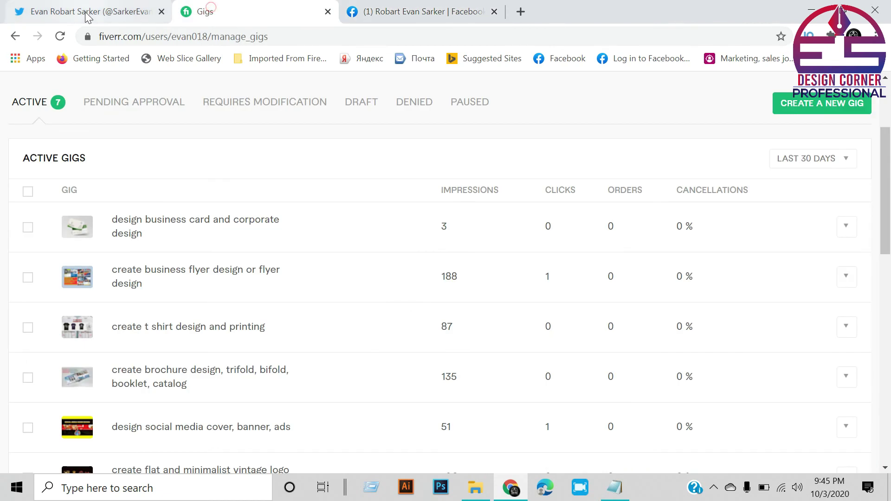
{"action": "left_click", "coordinate": [412, 14]}
{"action": "scroll", "coordinate": [460, 423], "scroll_direction": "down", "scroll_amount": 4}
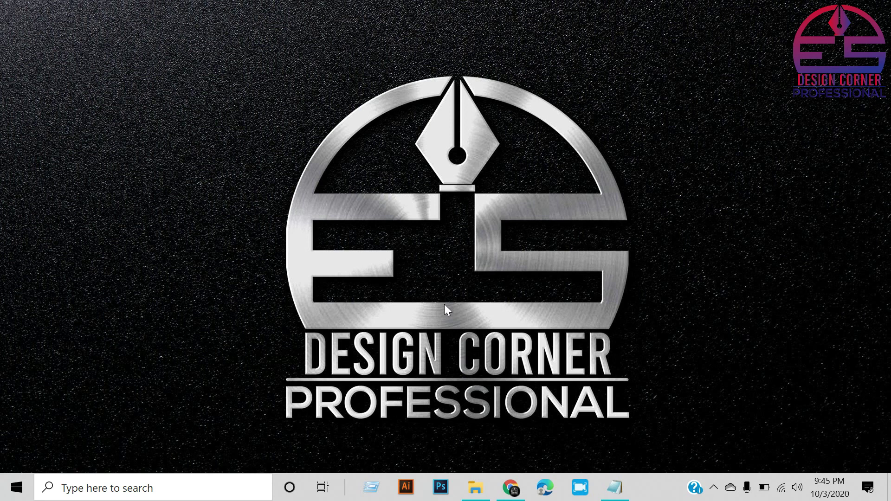
Step: Switch to the File Explorer window showing the assignment folder and close it
{"action": "left_click", "coordinate": [475, 487]}
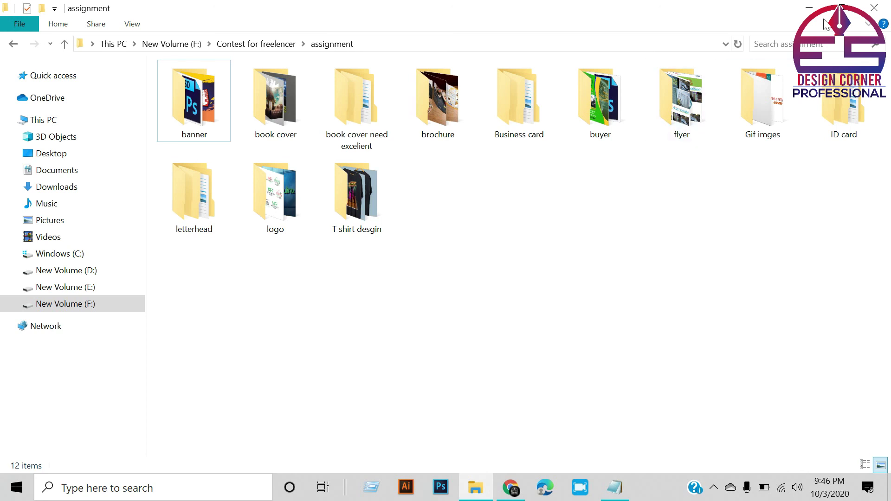
{"action": "left_click", "coordinate": [882, 7]}
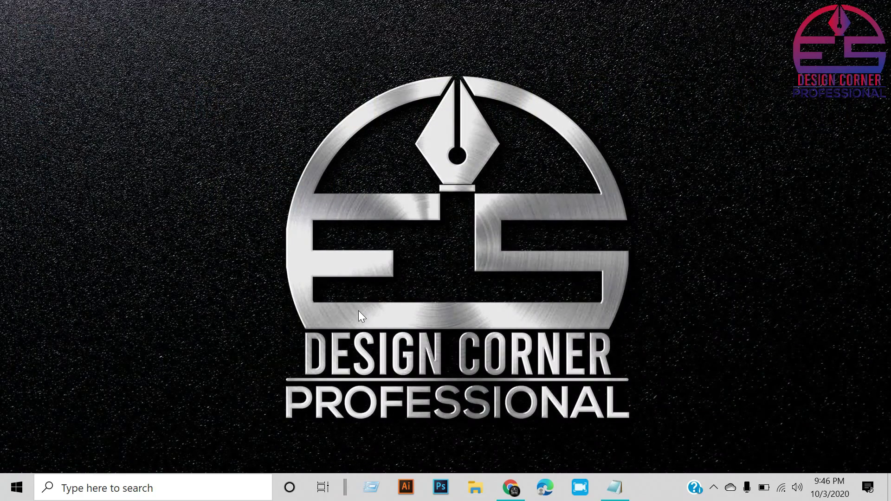